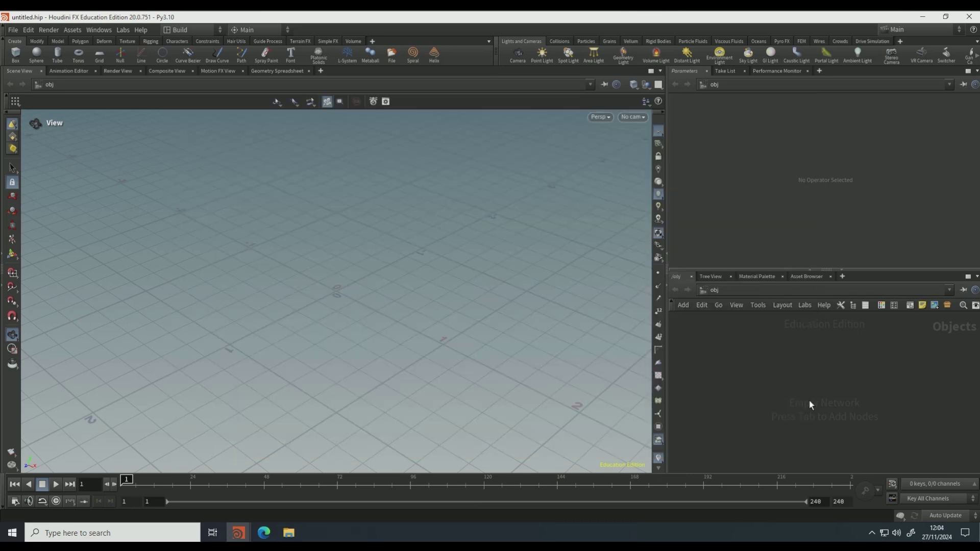
Add a Test Geometry: Rubber Toy node to the object network.
key("Tab")
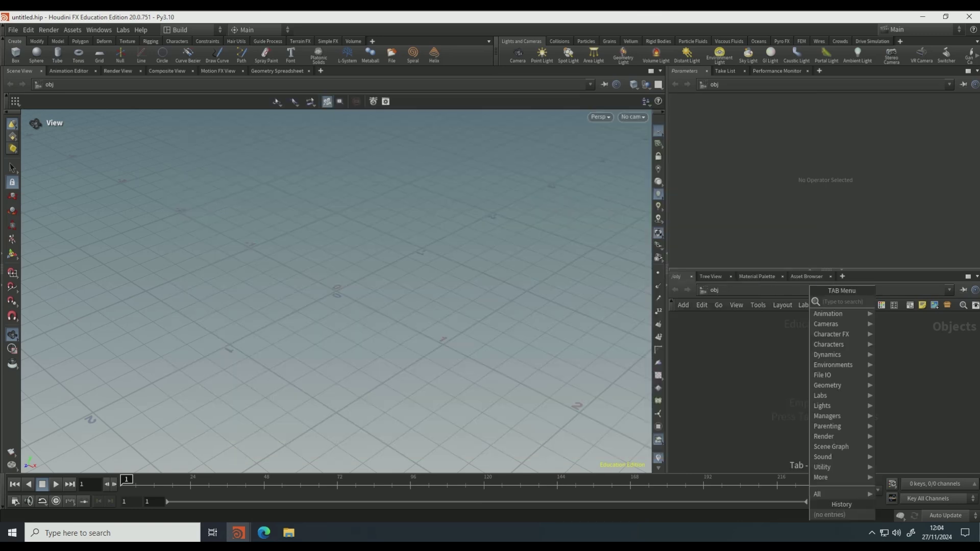
type("test geo")
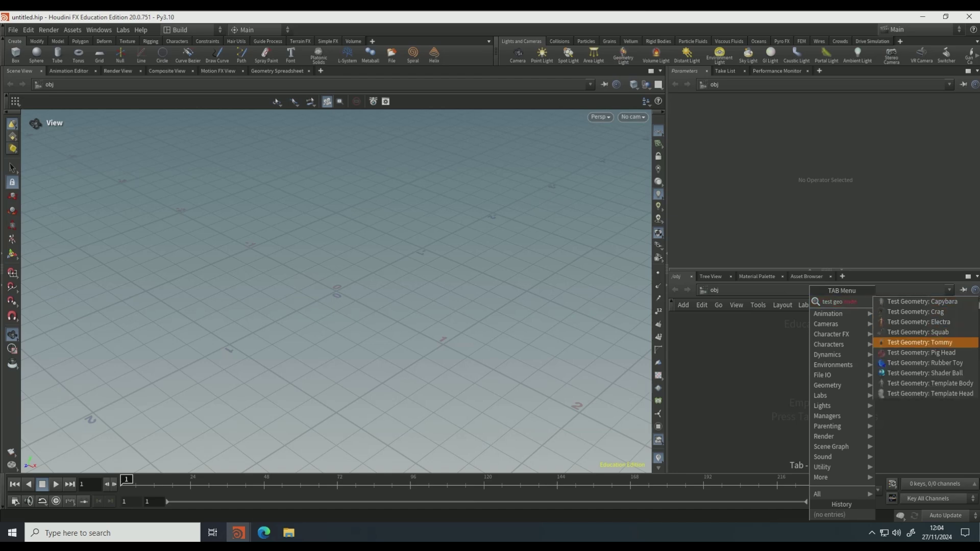
key("Down")
key("Down")
key("Return")
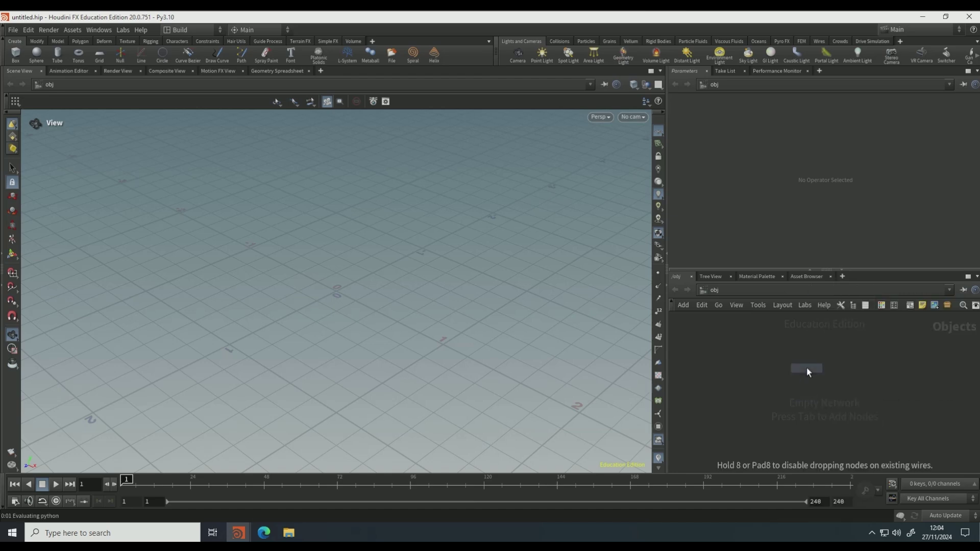
left_click(807, 368)
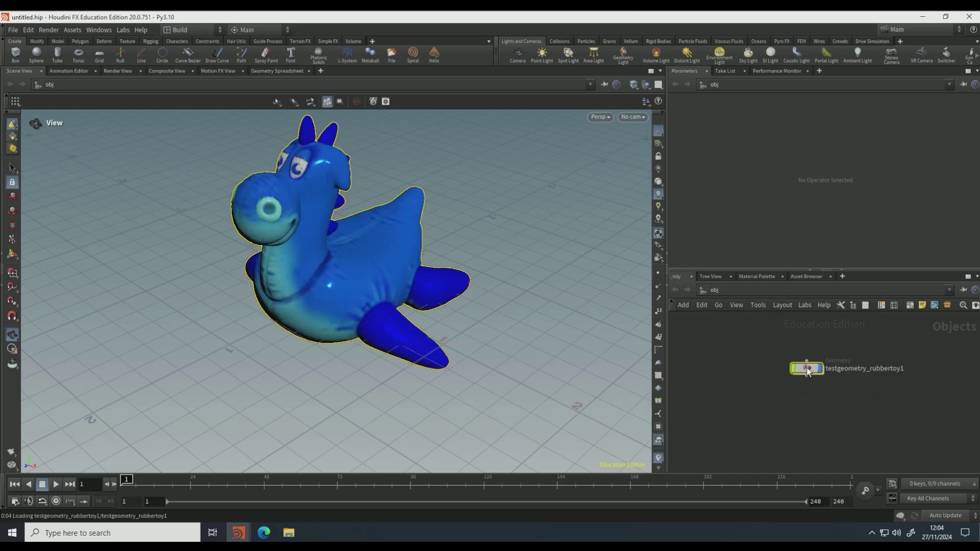
Inside the rubber toy object, set Translate Y to 4.
double_click(808, 369)
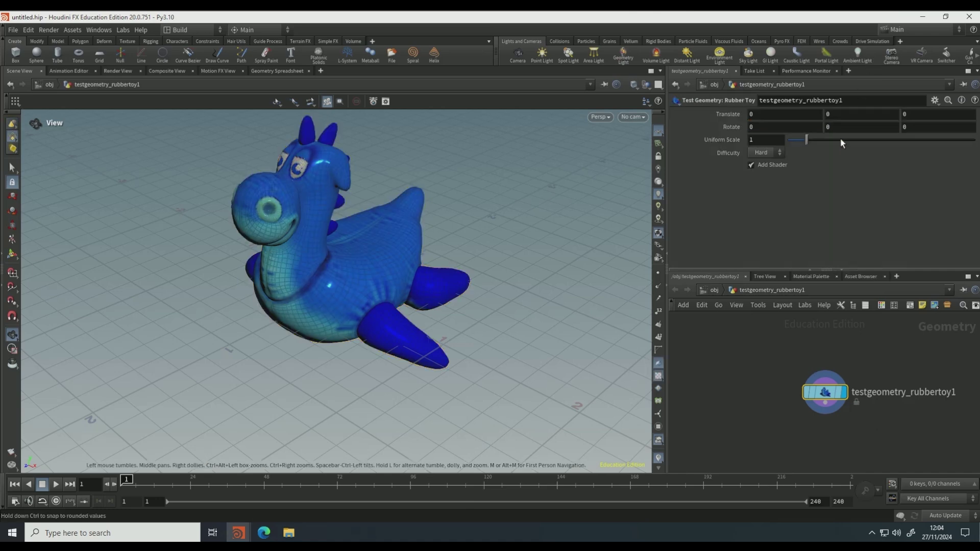
left_click(838, 114)
type("4")
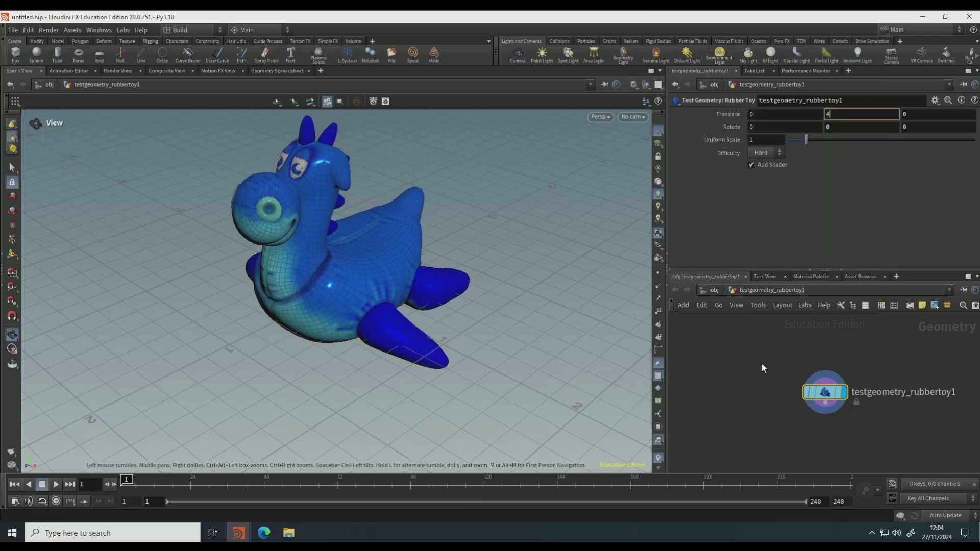
left_click(760, 371)
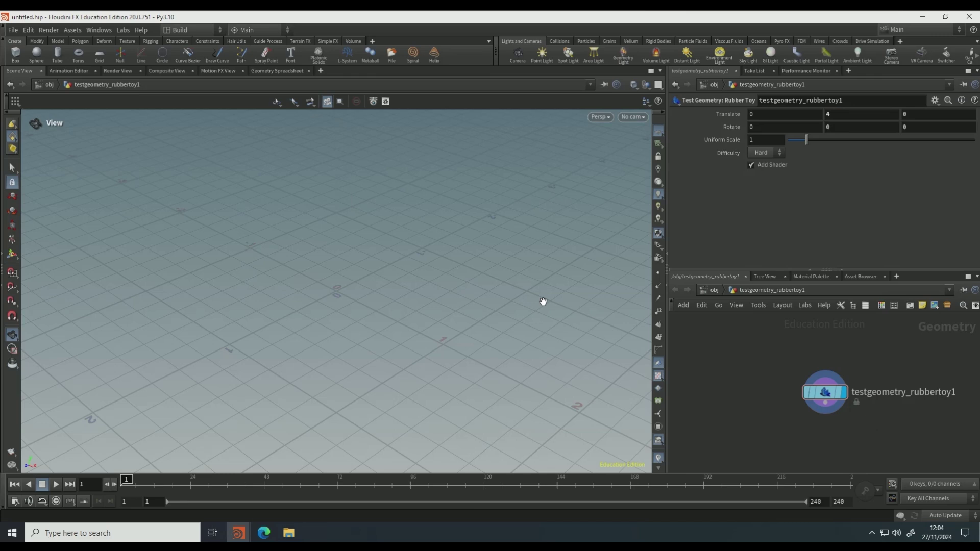
Wire a new Null node from the rubber toy's output.
left_click(825, 403)
left_click(837, 449)
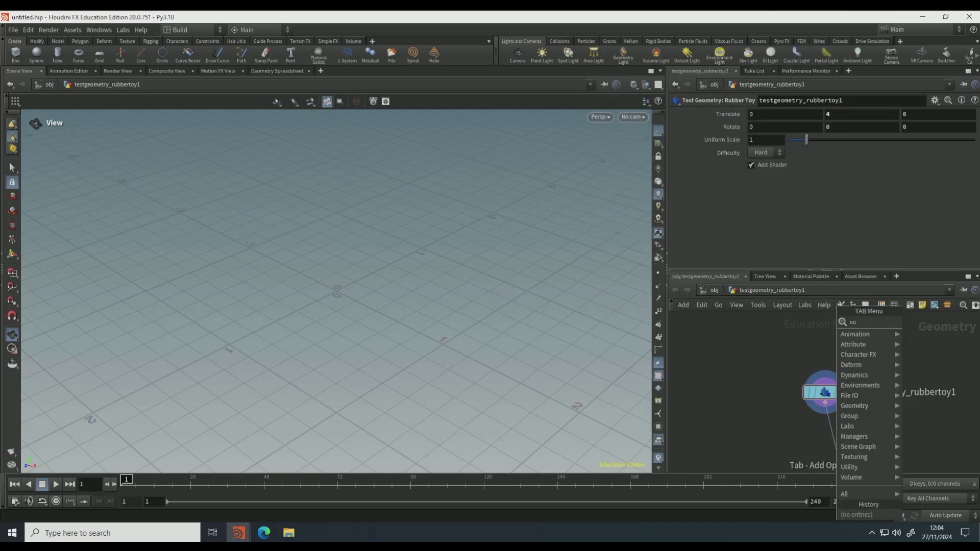
type("null")
key("Return")
Rename the null1 node to flip_source.
left_click(843, 449)
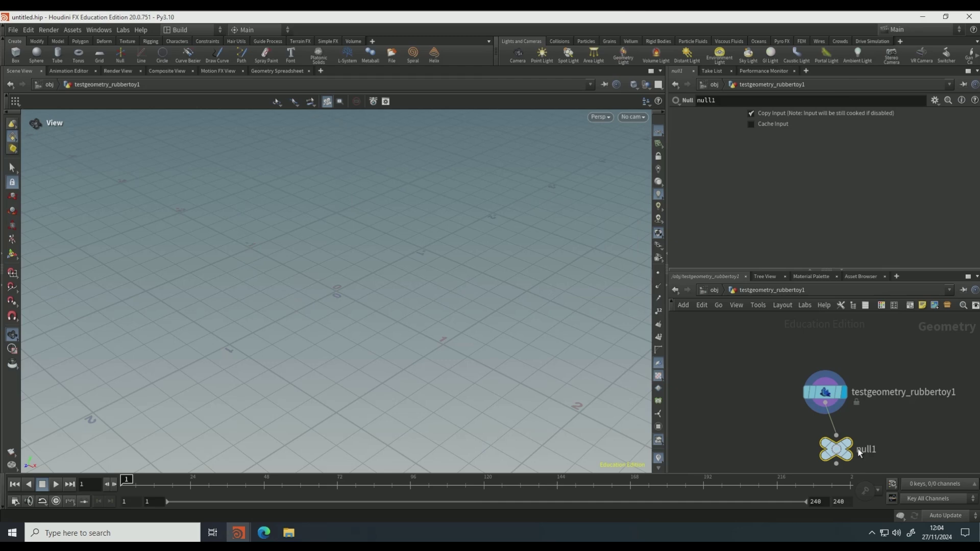
double_click(860, 452)
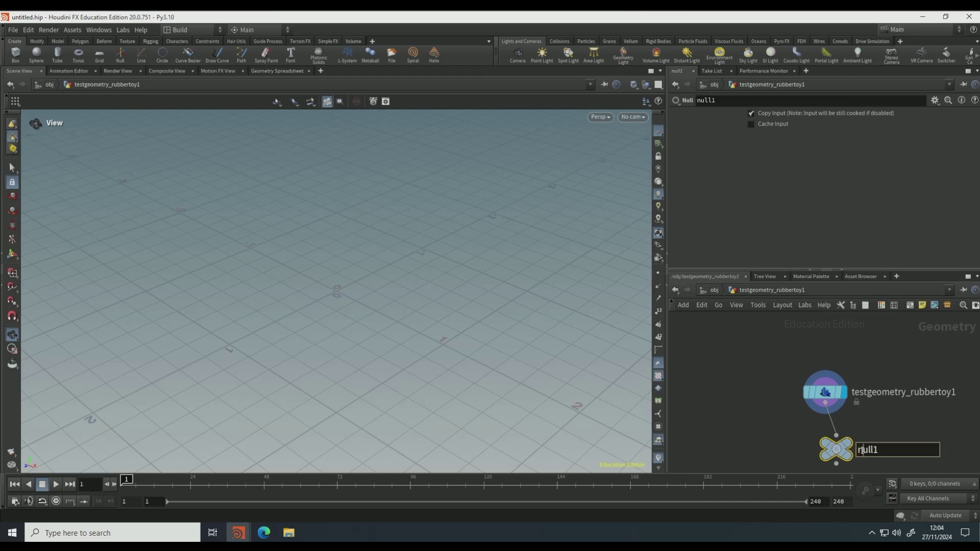
type("flip_source")
key("Return")
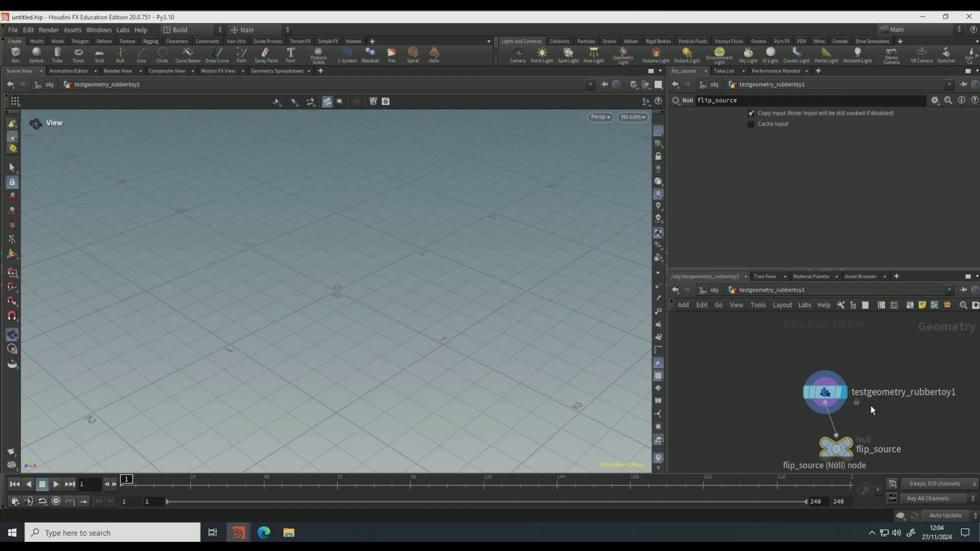
Back at /obj, place a DOP Network dopnet1 below the rubber toy and dive inside.
left_click(708, 288)
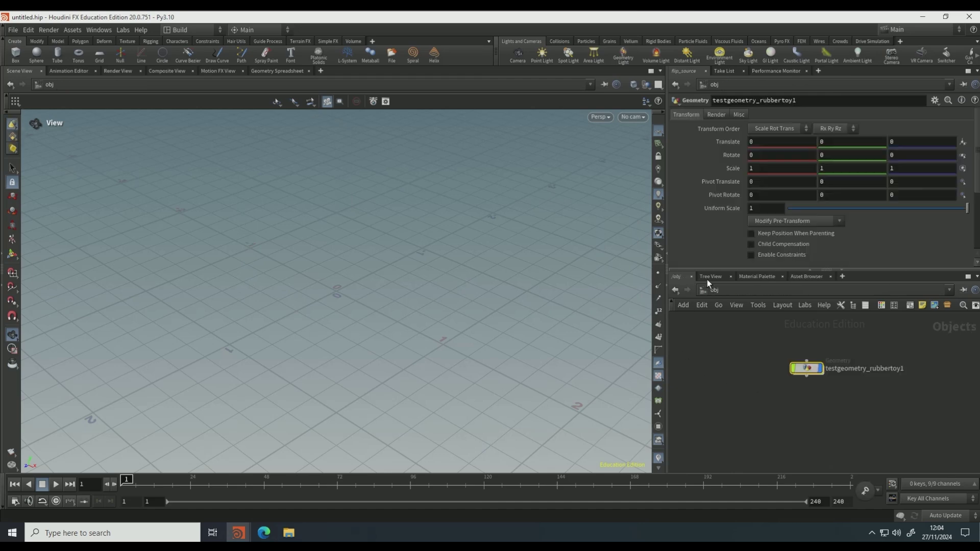
left_click(783, 403)
key("Tab")
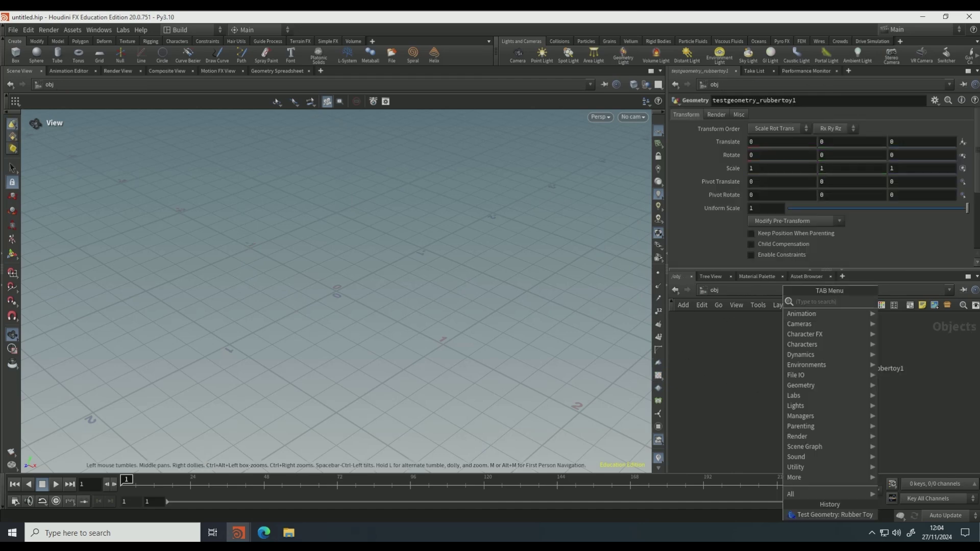
type("dop net")
key("Return")
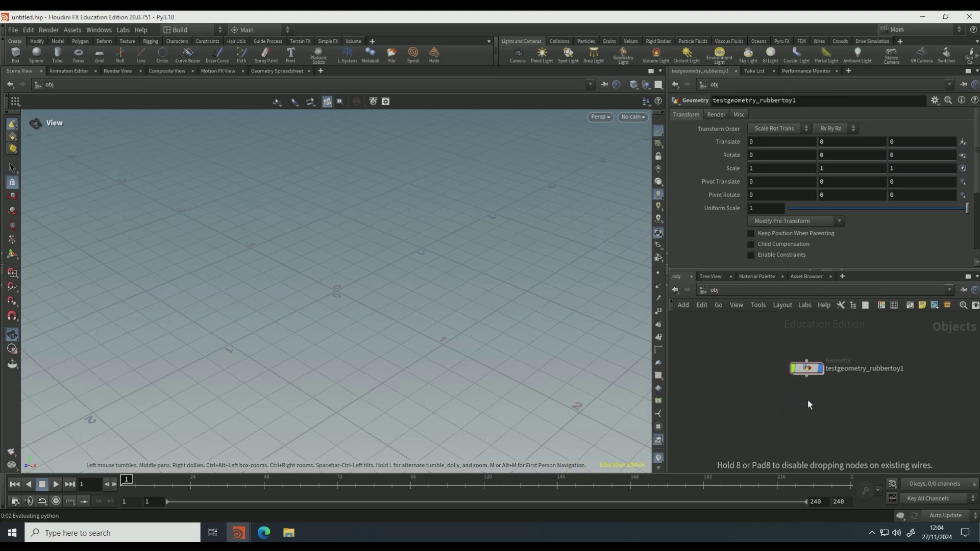
left_click(808, 403)
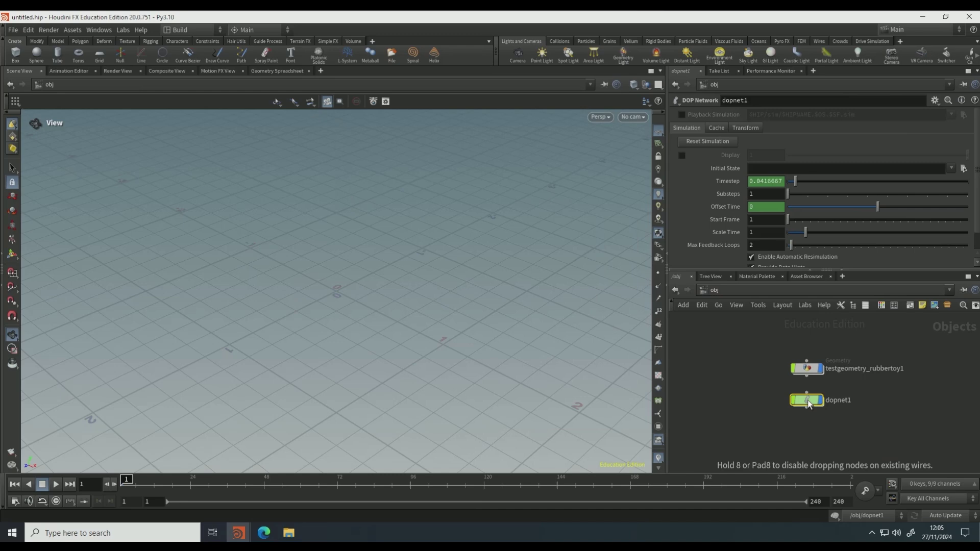
double_click(810, 400)
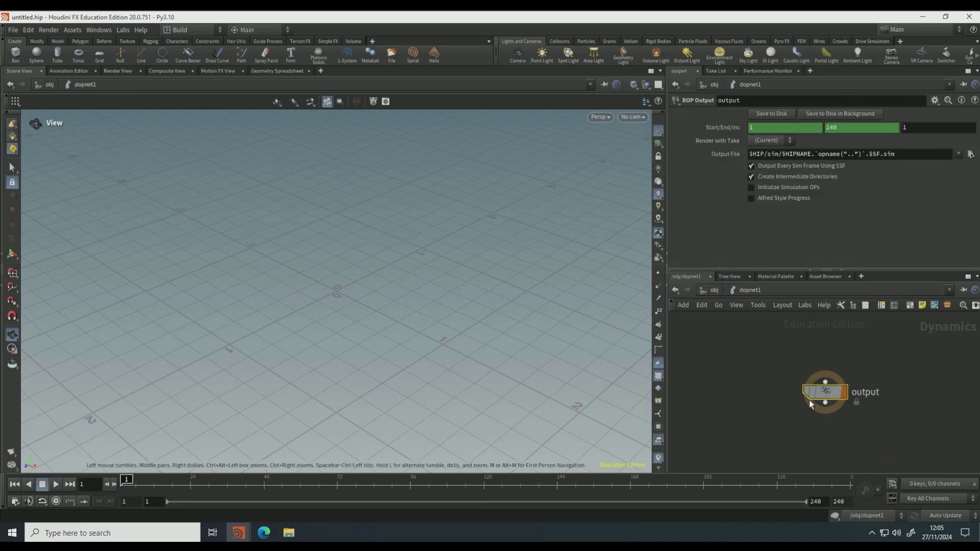
key("Tab")
Add FLIP Object, FLIP Solver and Gravity Force nodes inside dopnet1.
type("flip ob")
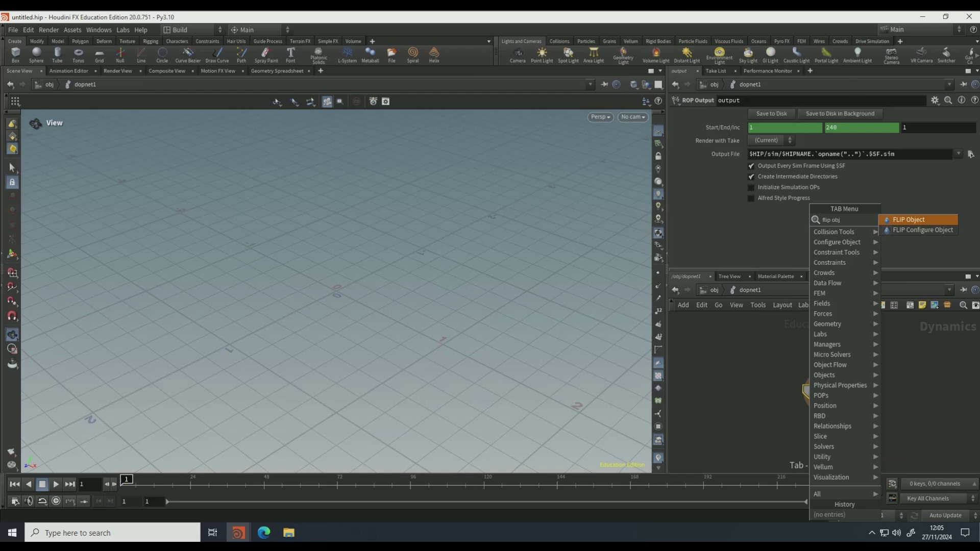
key("Return")
left_click(810, 400)
key("Tab")
type("fli")
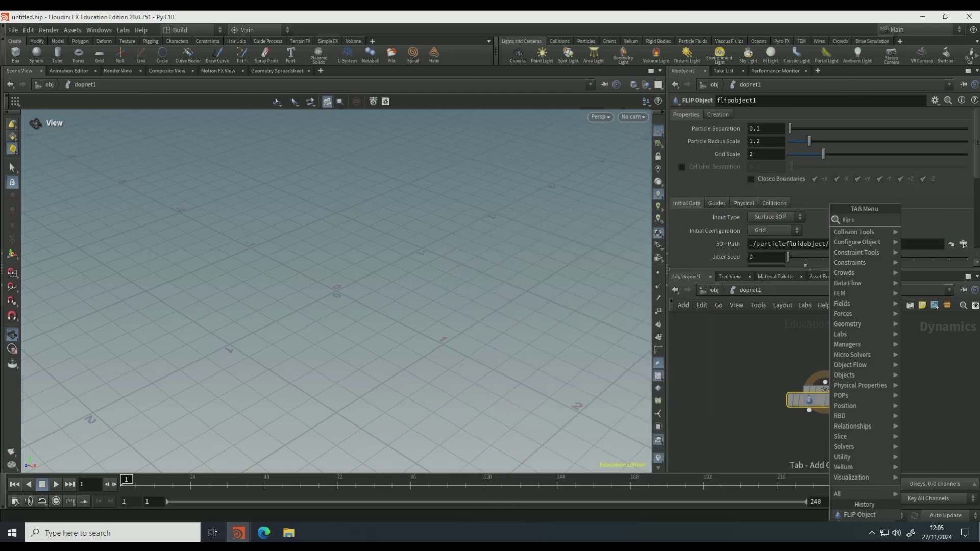
key("Return")
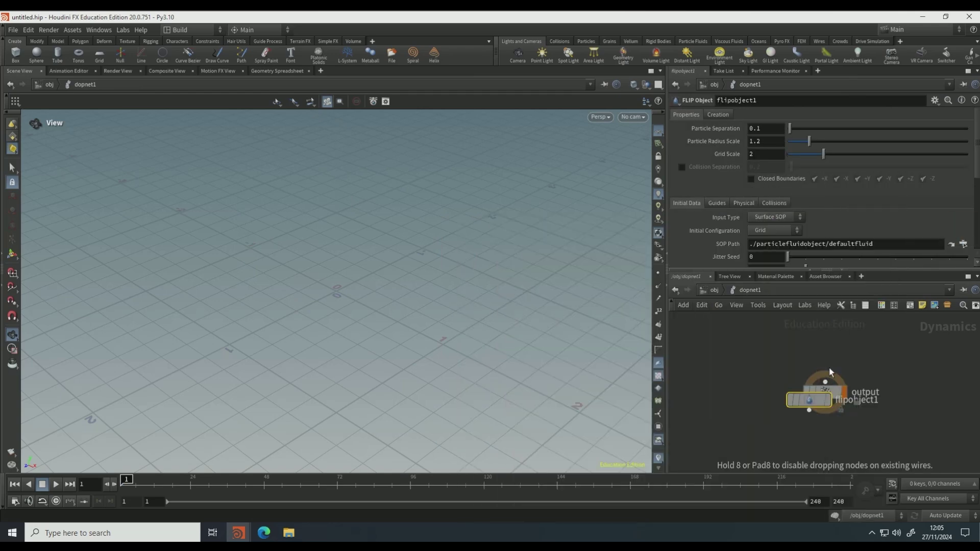
left_click(829, 367)
key("Tab")
type("grav")
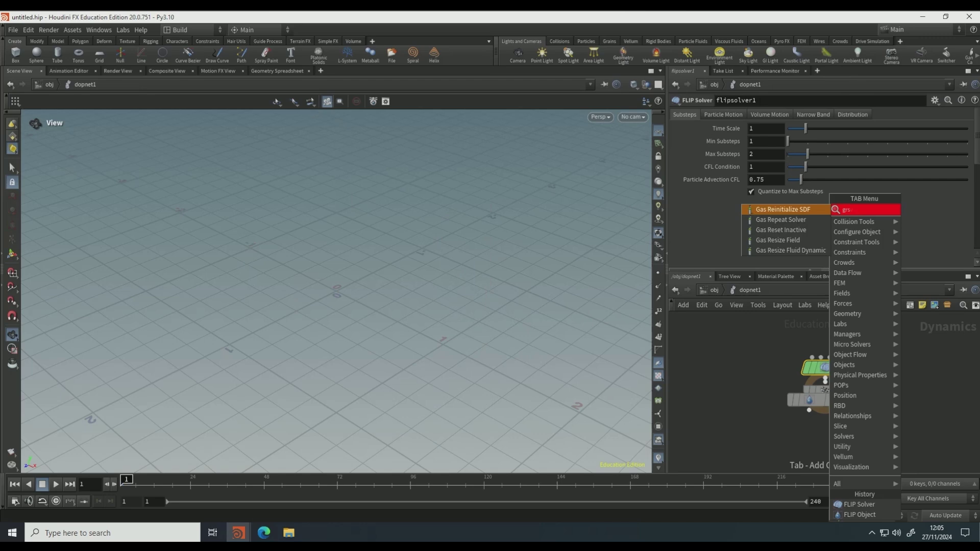
key("Return")
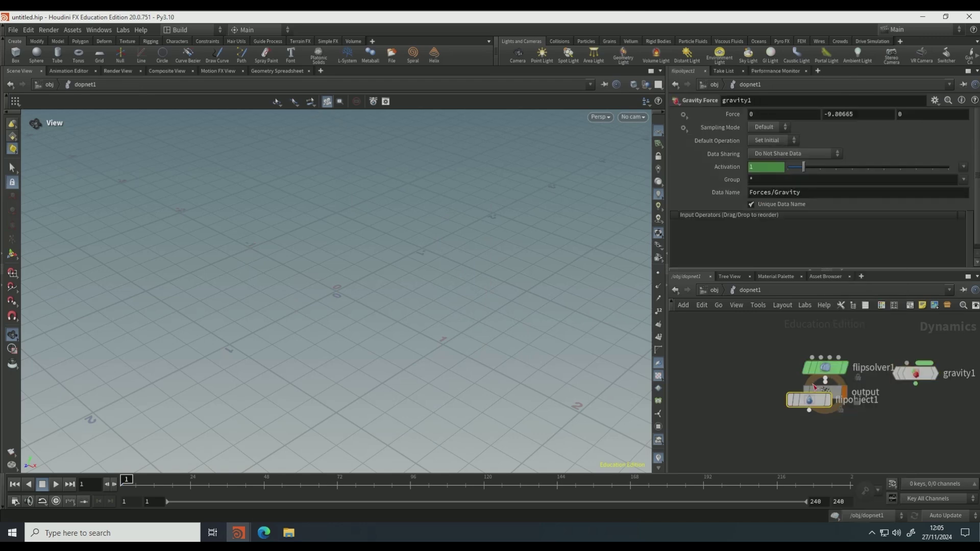
Wire flipobject1 into flipsolver1, flipsolver1 into gravity1, and gravity1 into output.
left_click(807, 400)
left_click_drag(807, 401, 785, 341)
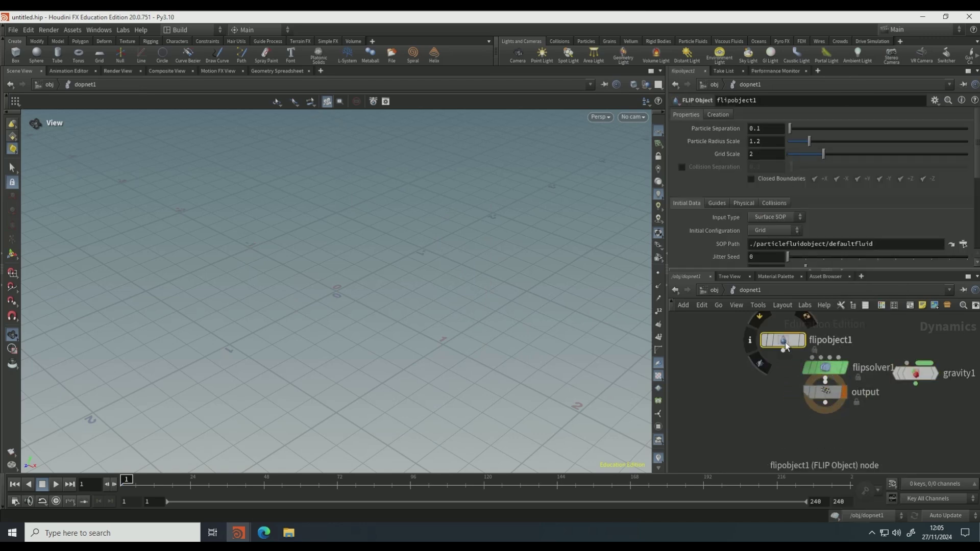
left_click(783, 350)
left_click(812, 357)
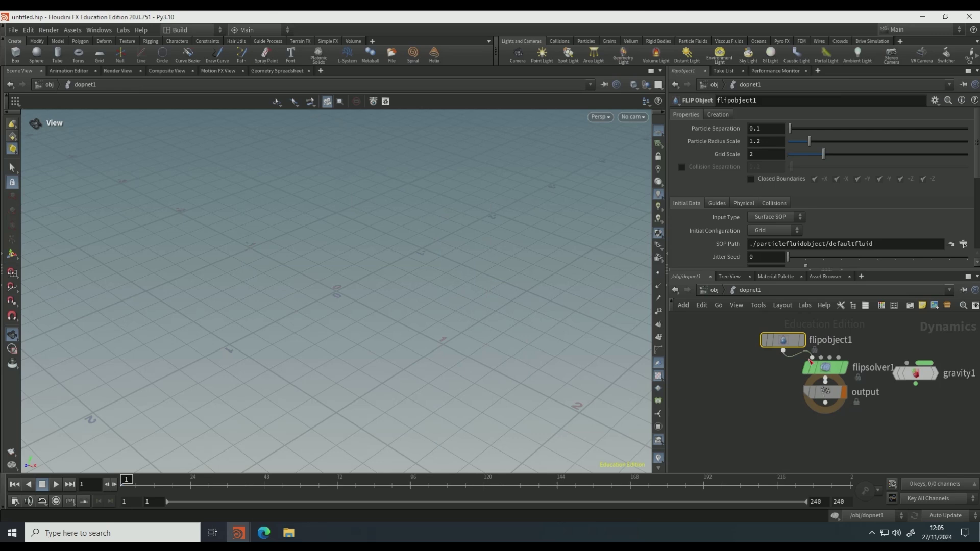
left_click_drag(831, 398, 829, 458)
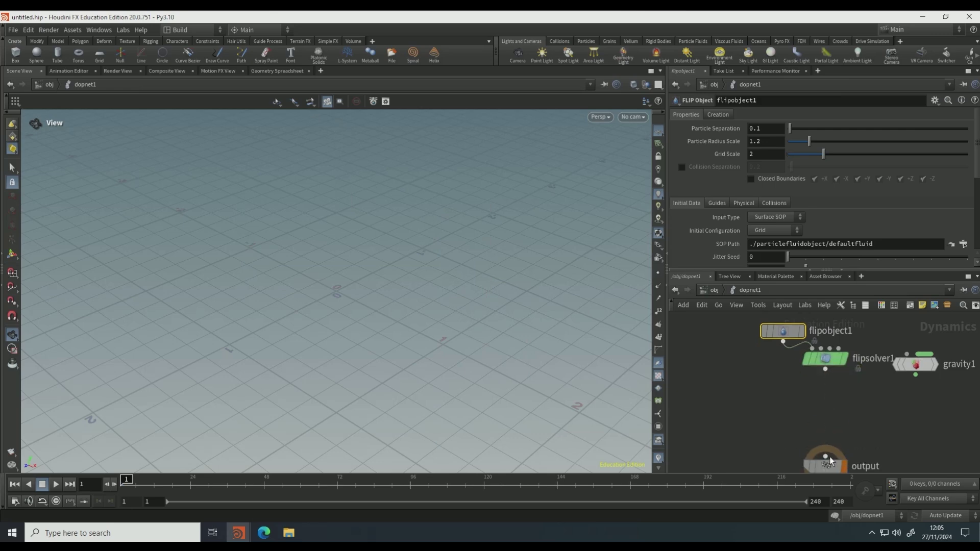
left_click(915, 376)
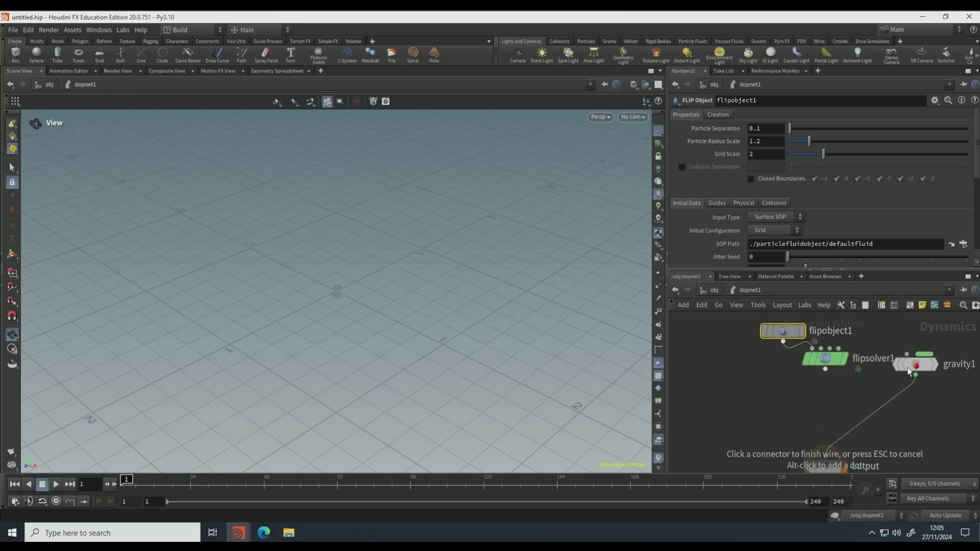
left_click(826, 456)
left_click(826, 369)
left_click(907, 354)
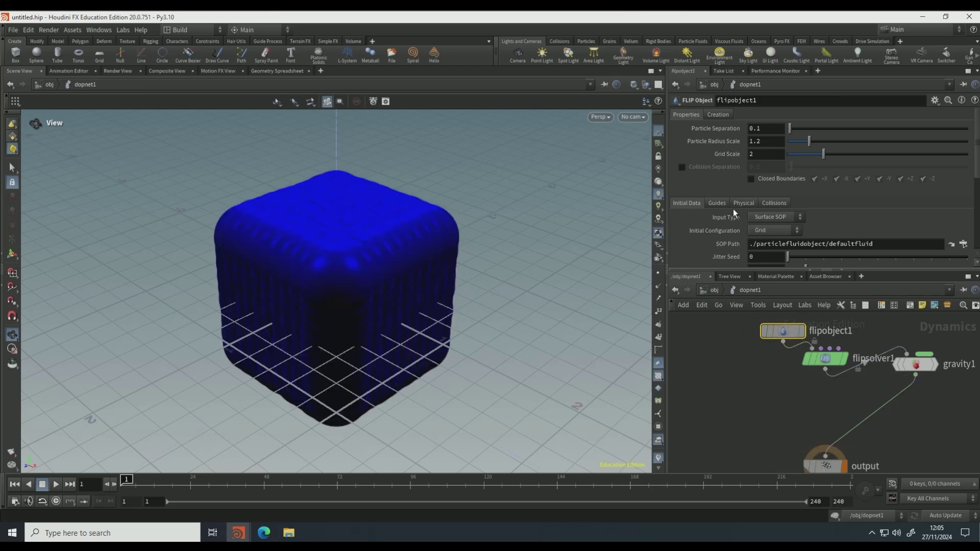
Set flipsolver1's volume limits Box Size to 5, 10, 5 and Box Center height to 10.
left_click(824, 359)
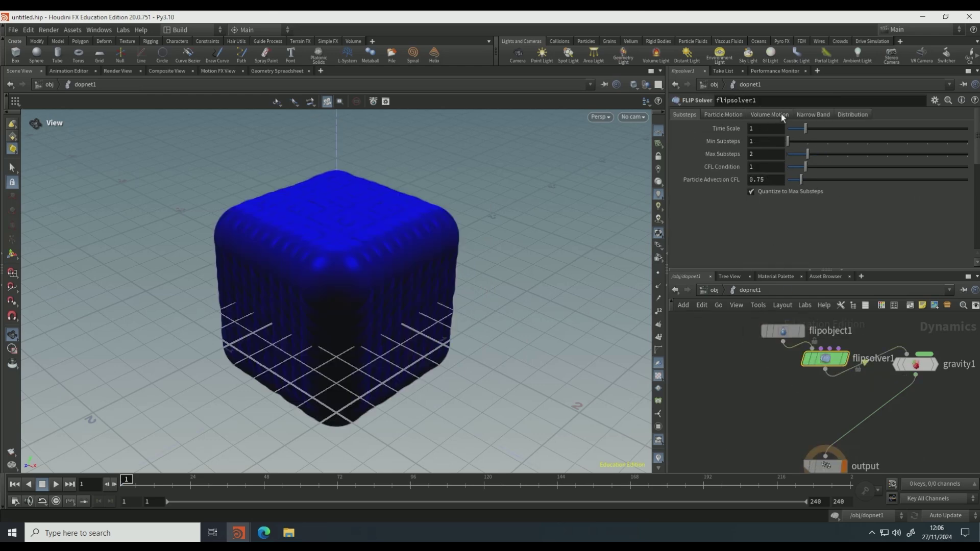
left_click(781, 114)
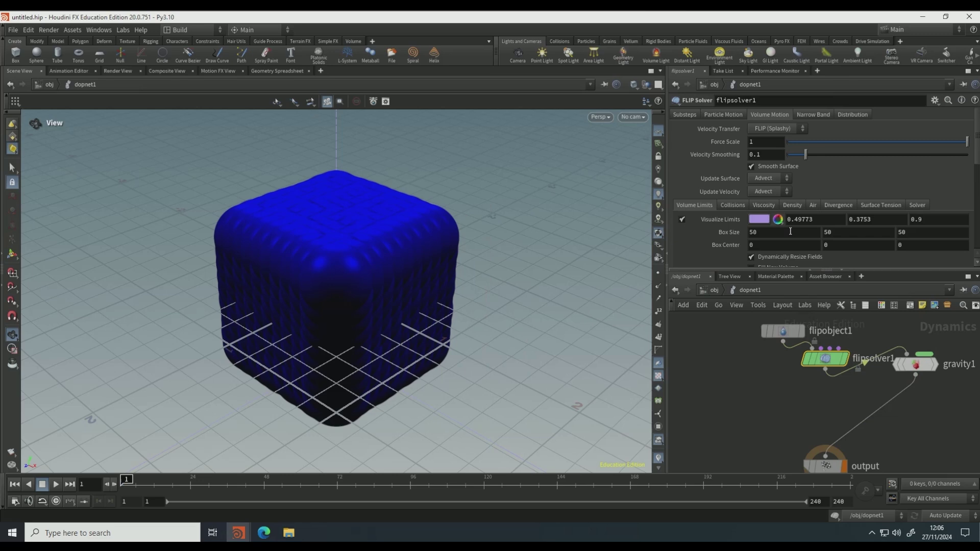
left_click(791, 232)
type("5")
left_click(851, 234)
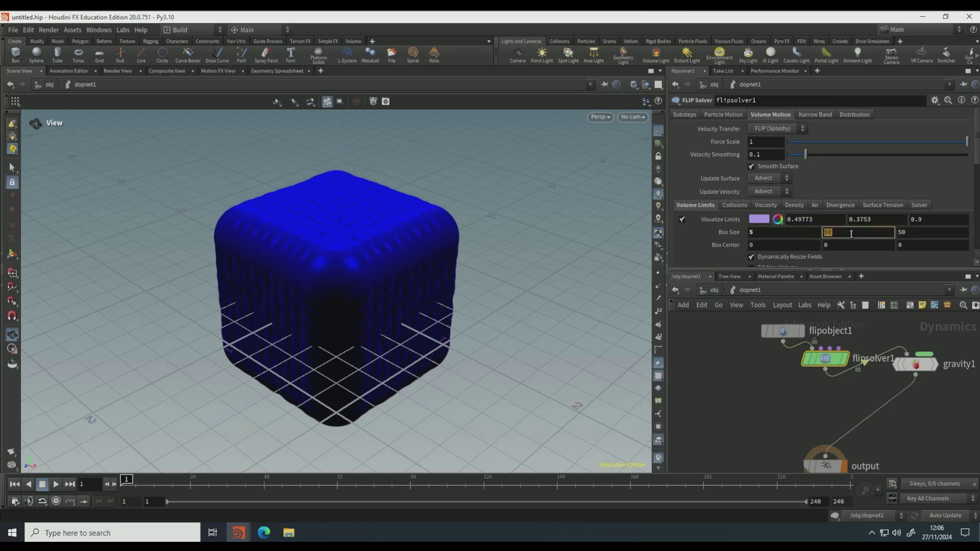
left_click(852, 245)
type("10")
left_click(851, 233)
type("10")
left_click(920, 235)
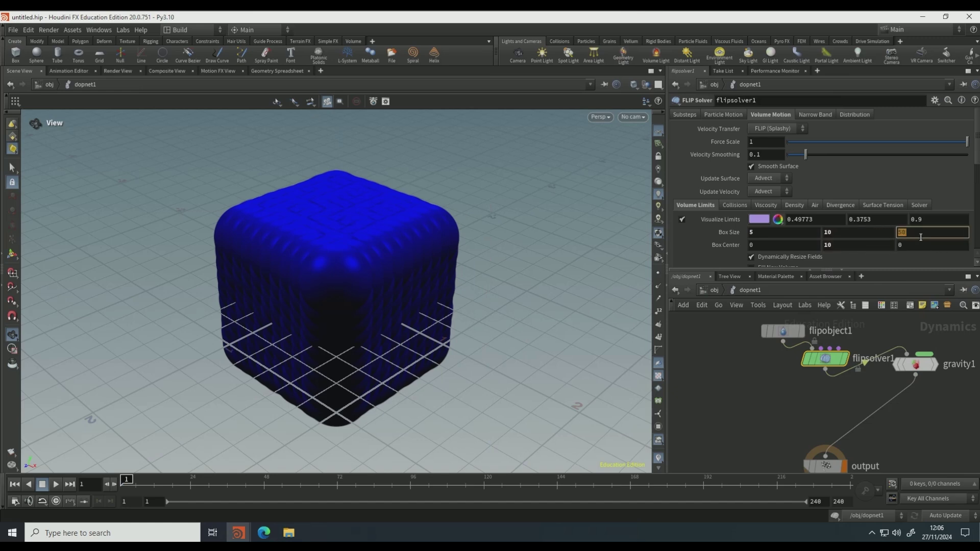
type("5")
key("Return")
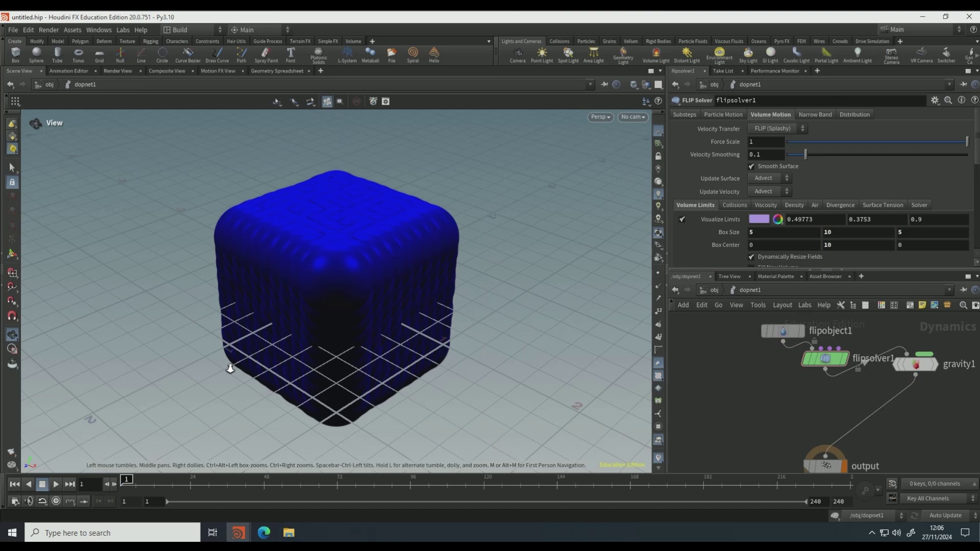
Try a box height of 5 and centre height of 20, undoing both back to 10.
scroll(430, 330, "down", 5)
scroll(429, 330, "down", 5)
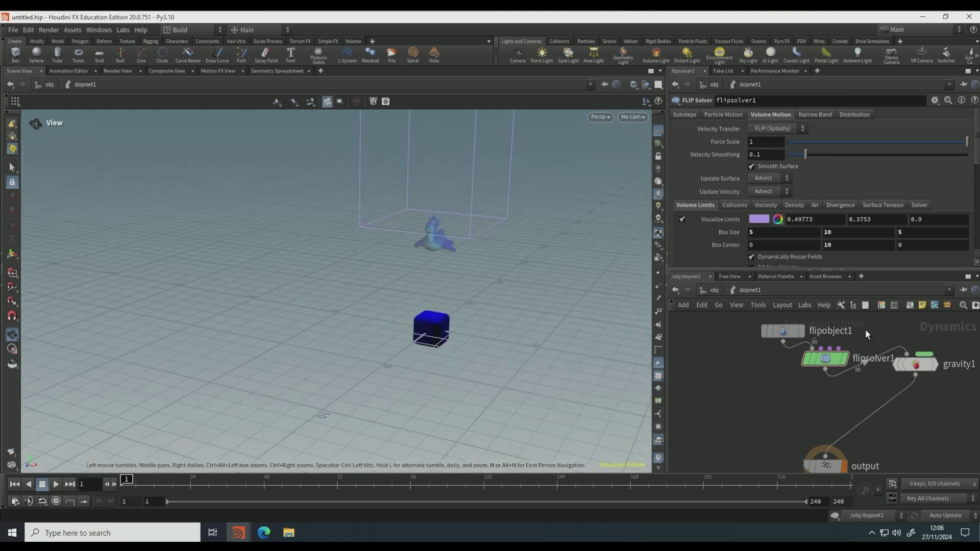
left_click(865, 236)
type("5")
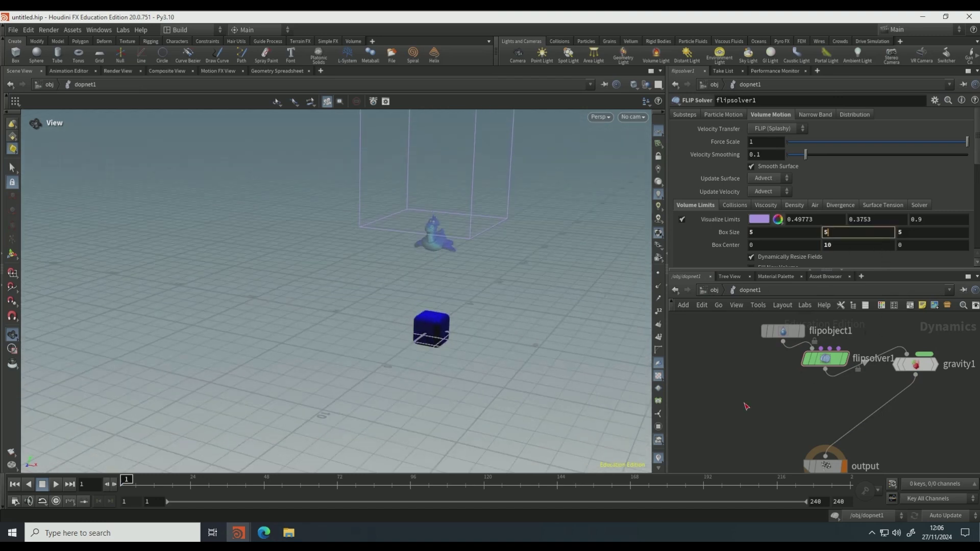
key("Return")
key("ctrl+z")
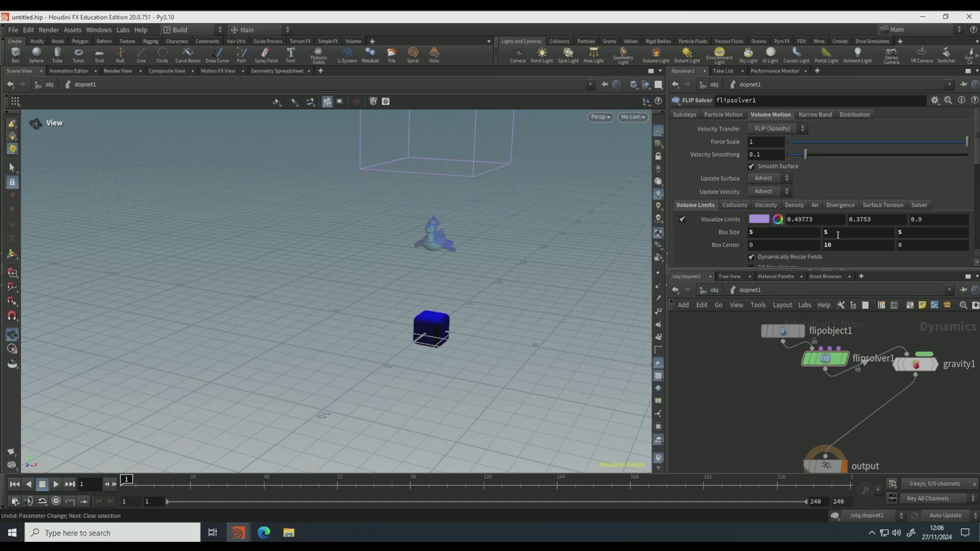
left_click(841, 245)
type("20")
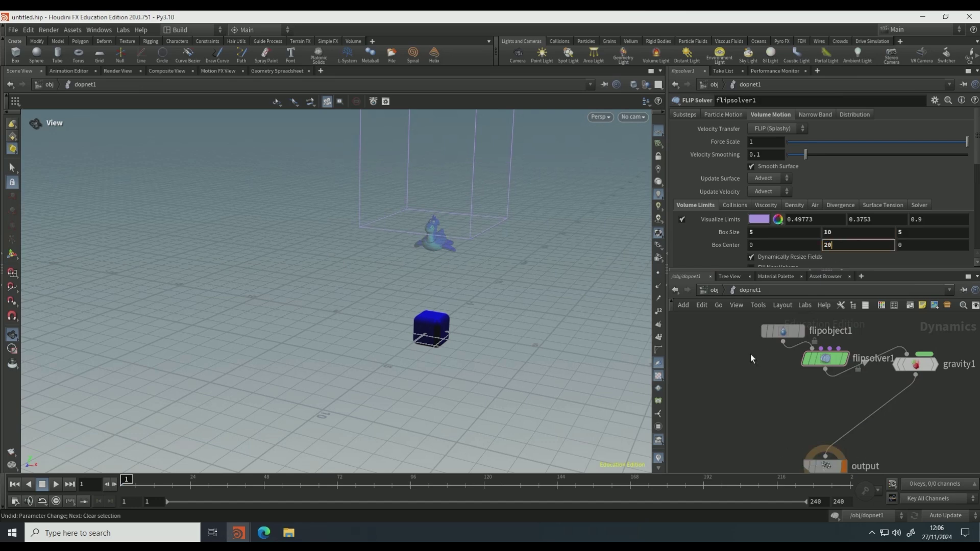
key("Return")
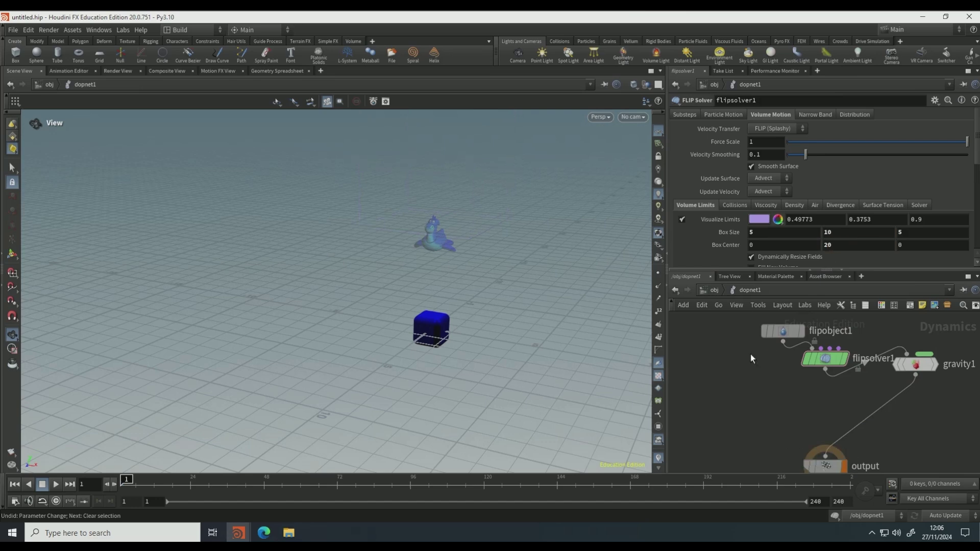
key("ctrl+z")
Stretch the limits box to 5×20×5 in the viewport, then enable Closed Boundaries on flipobject1.
left_click_drag(477, 330, 582, 254)
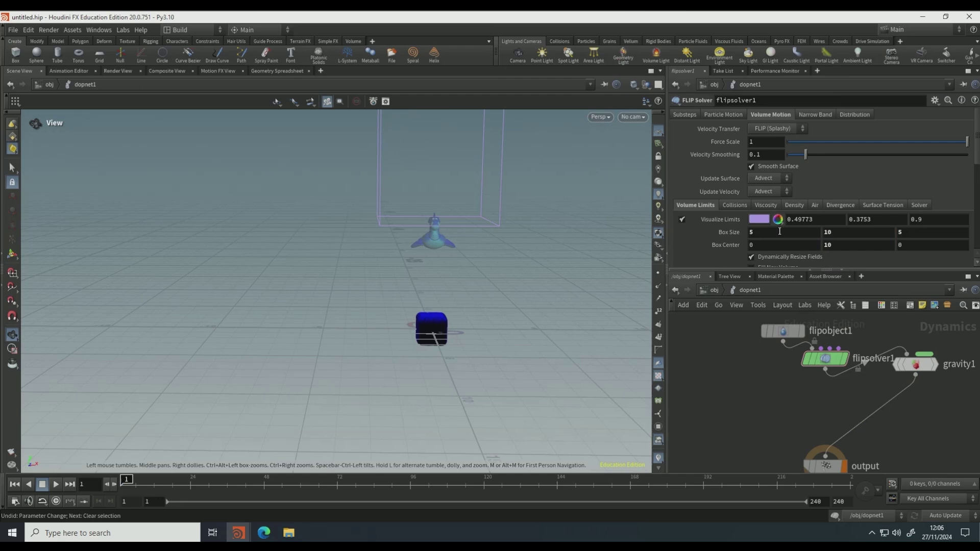
middle_click_drag(859, 233, 913, 213)
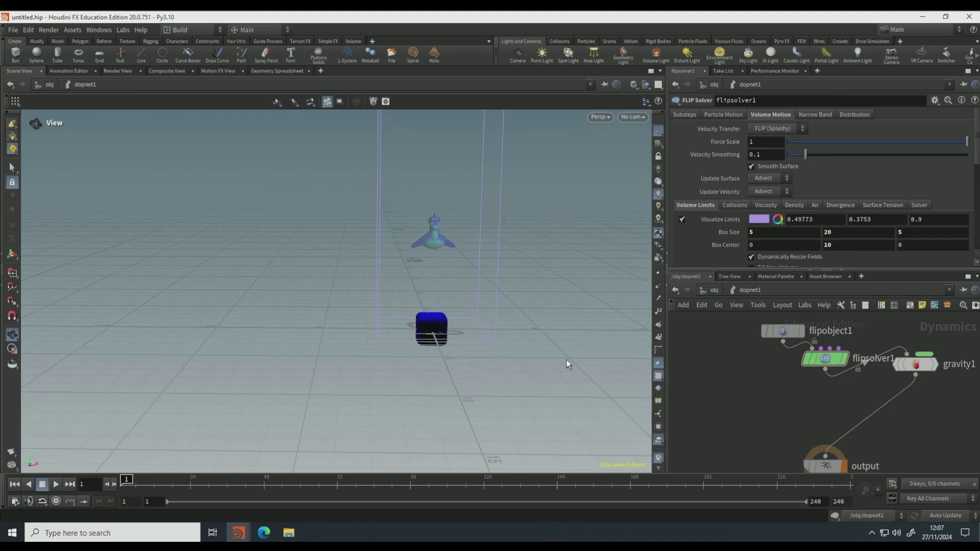
left_click_drag(466, 379, 163, 169)
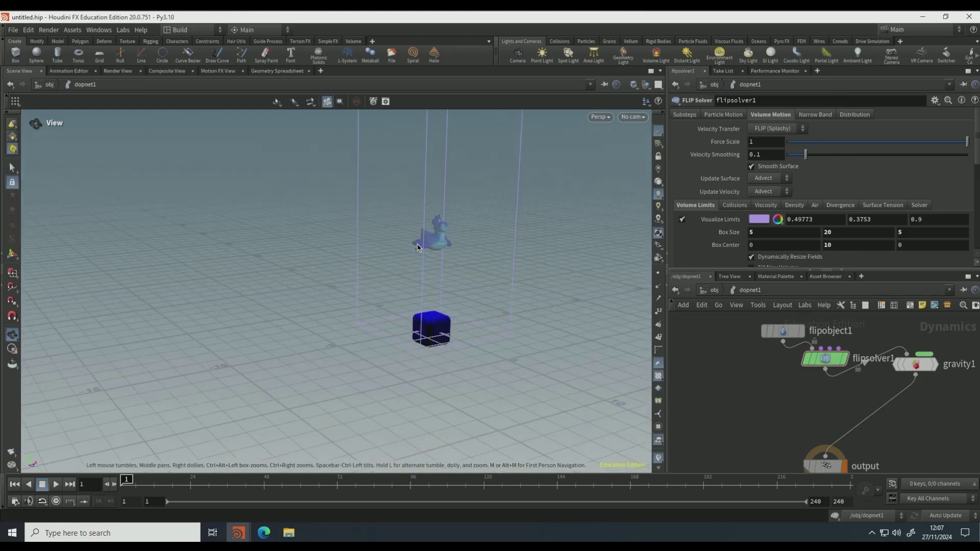
middle_click_drag(400, 268, 368, 276)
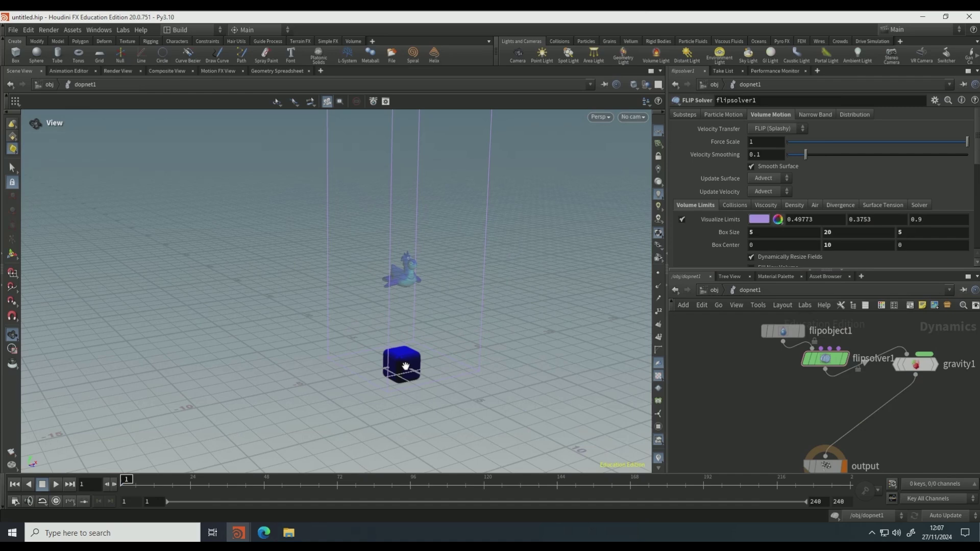
left_click(787, 331)
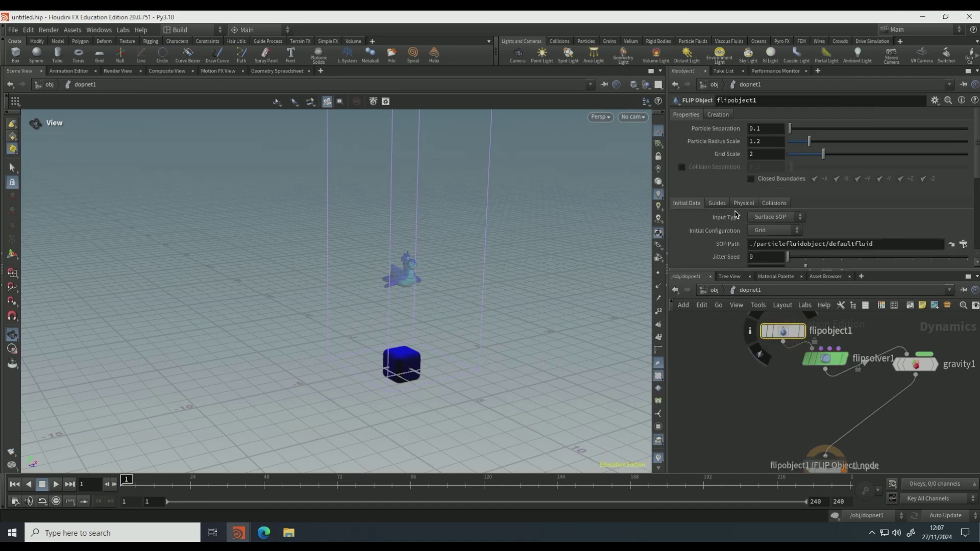
left_click(750, 177)
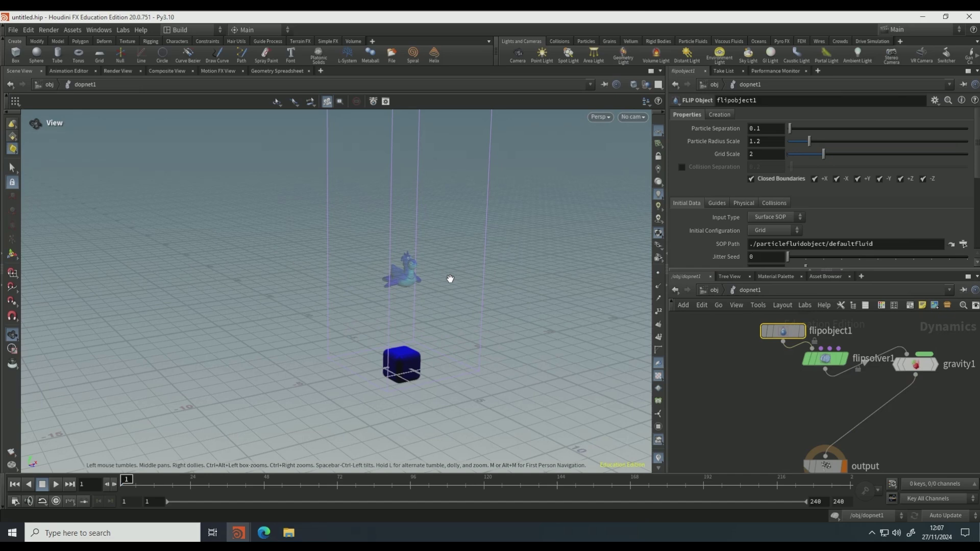
In viewport Display Options, draw particles as Pixels and bring up the Background colour schemes.
key("d")
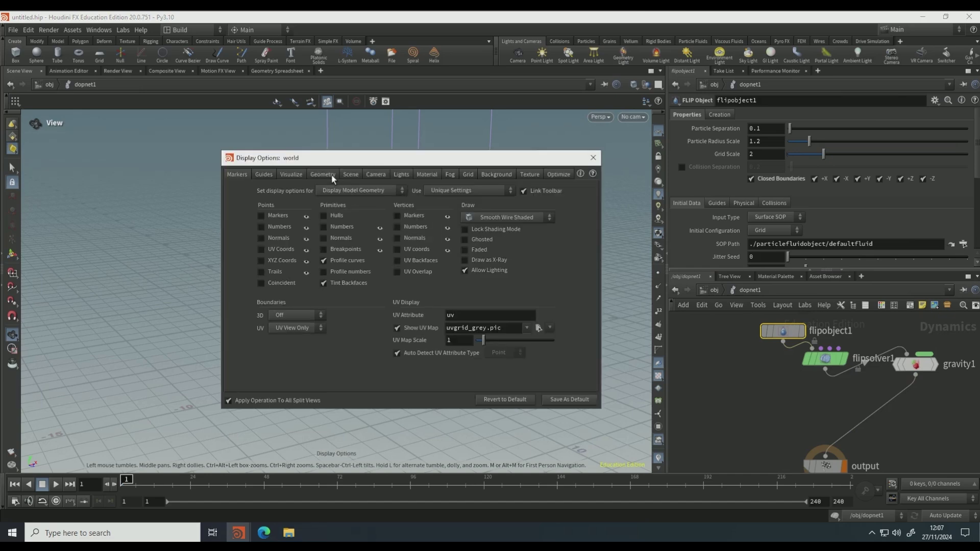
left_click(331, 177)
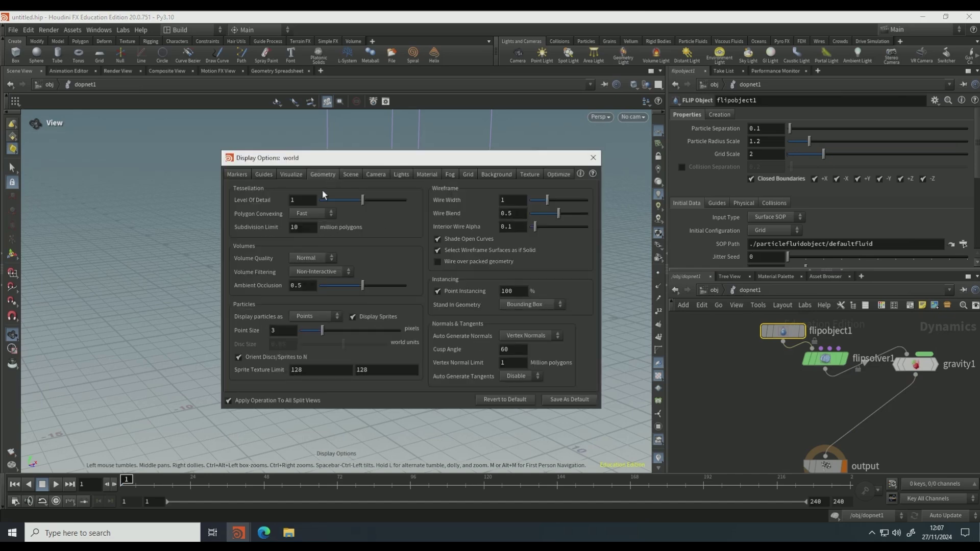
left_click(307, 317)
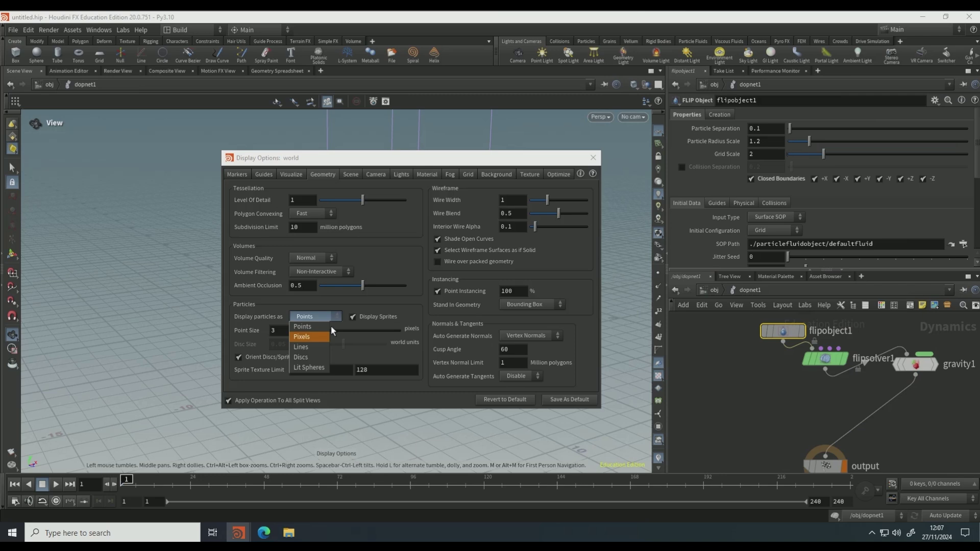
left_click(309, 337)
left_click(352, 317)
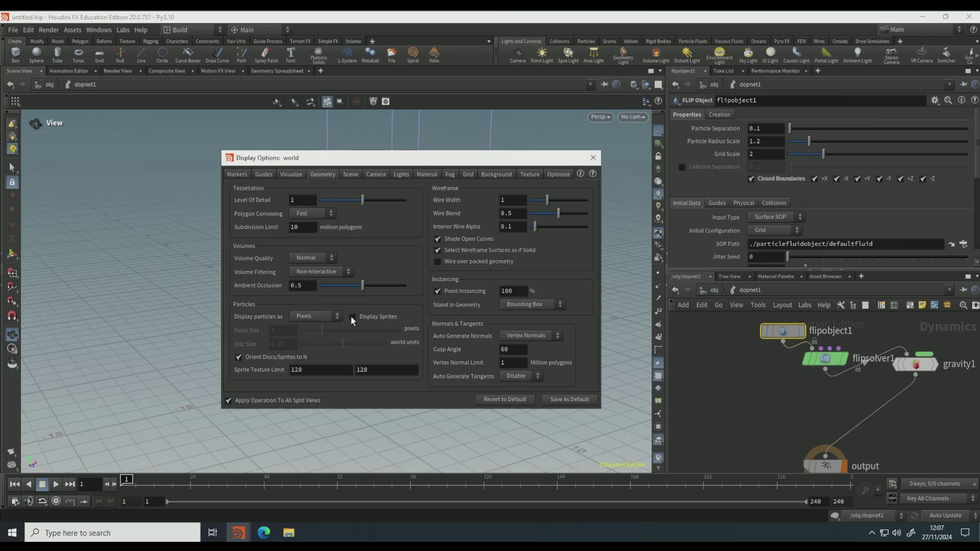
left_click(482, 171)
left_click(321, 193)
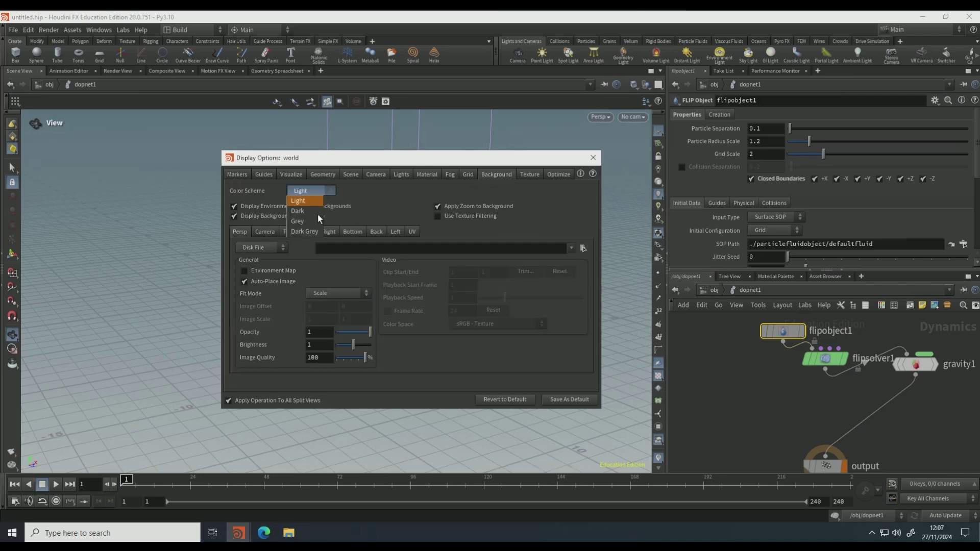
Choose the Dark background, then point flipobject1's SOP Path to the rubber toy's flip_source.
left_click(316, 215)
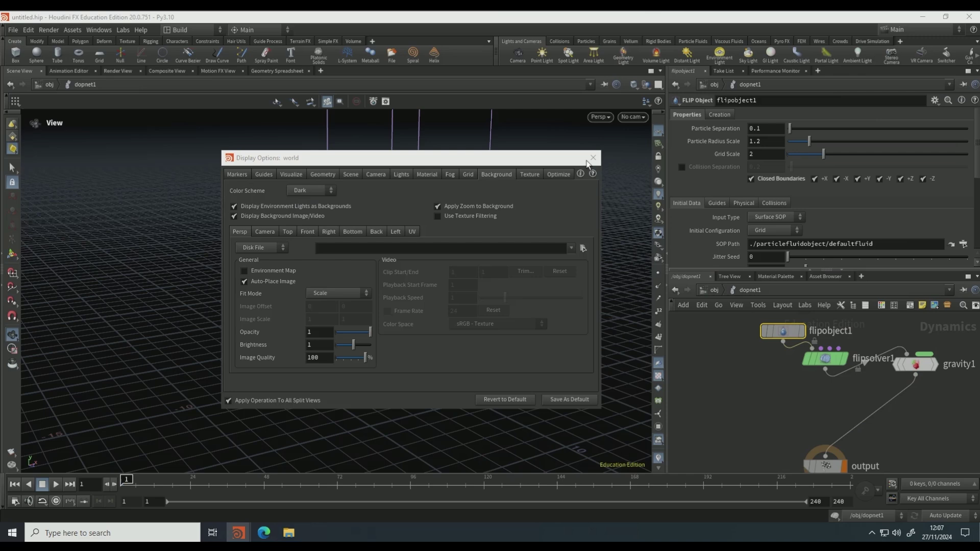
left_click(593, 159)
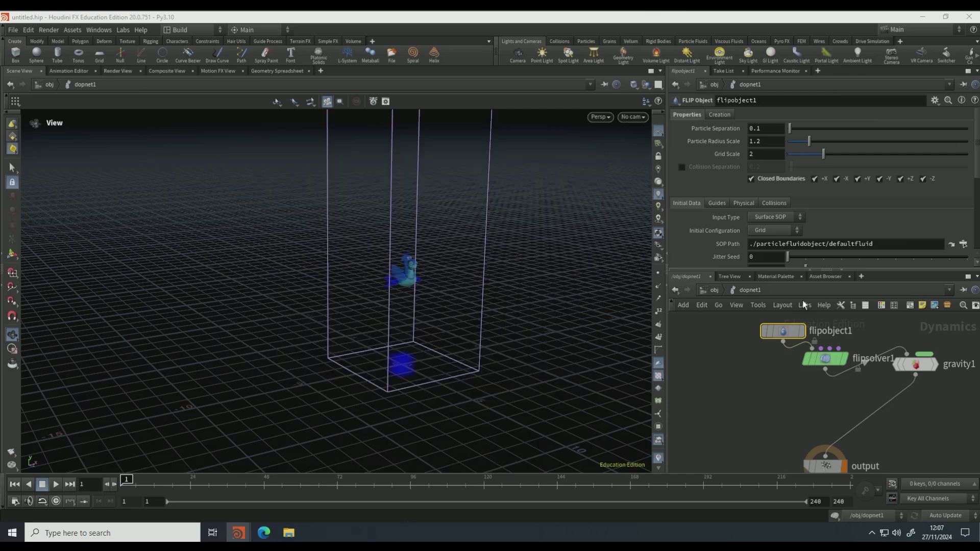
left_click(963, 244)
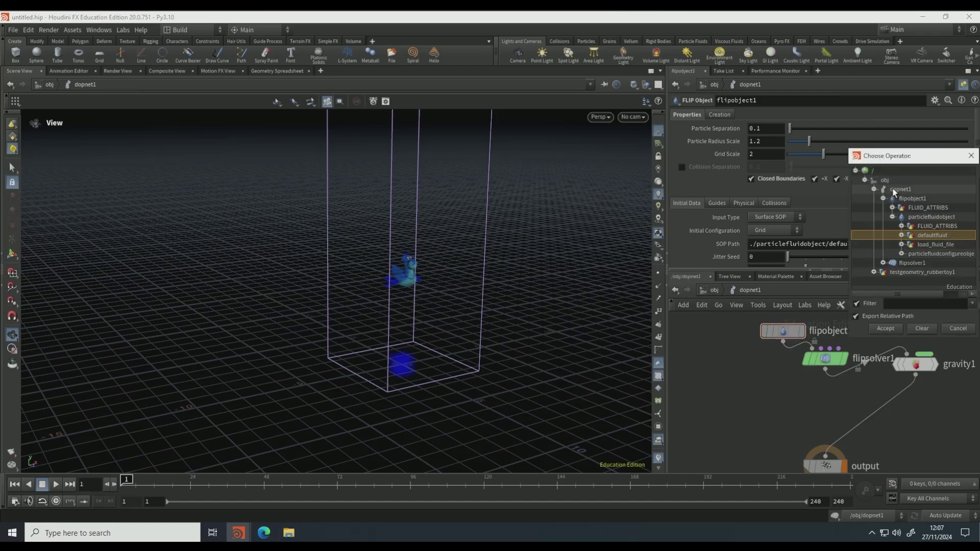
left_click(875, 272)
left_click(897, 277)
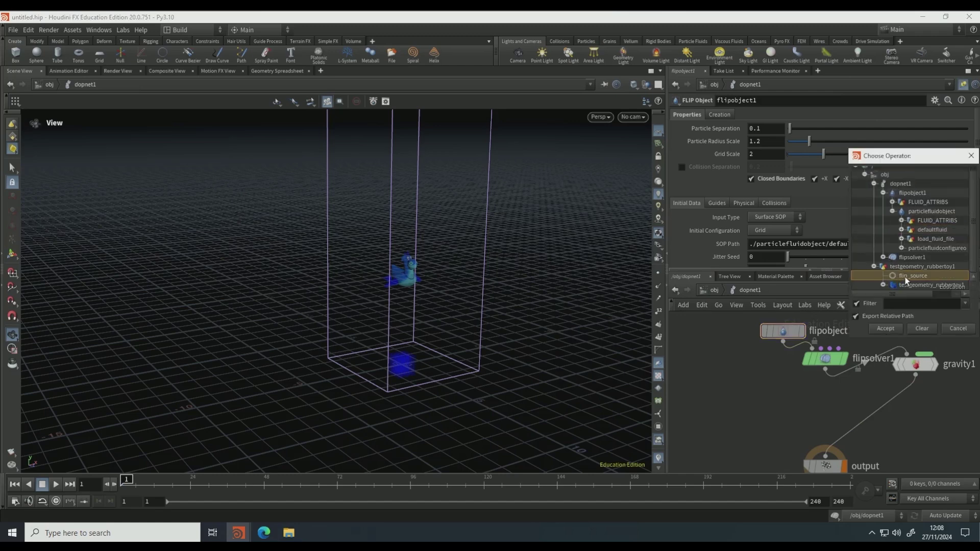
left_click(893, 330)
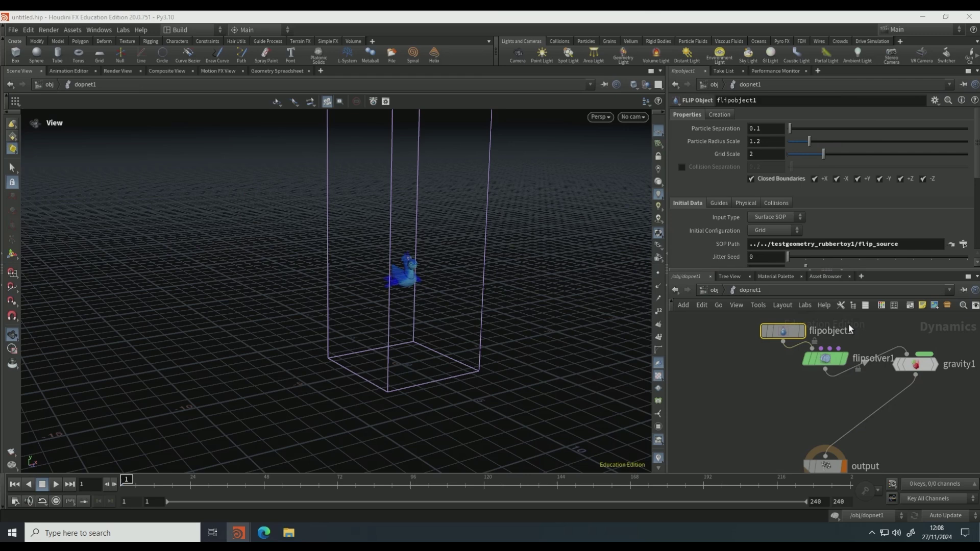
Return into dopnet1, play the FLIP simulation to frame 52, then rewind to frame 1.
left_click(715, 291)
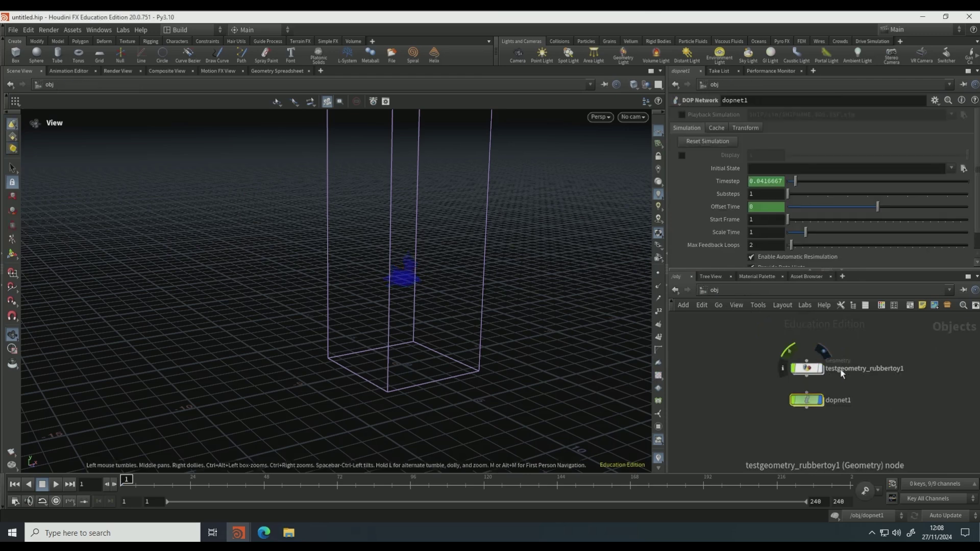
double_click(808, 402)
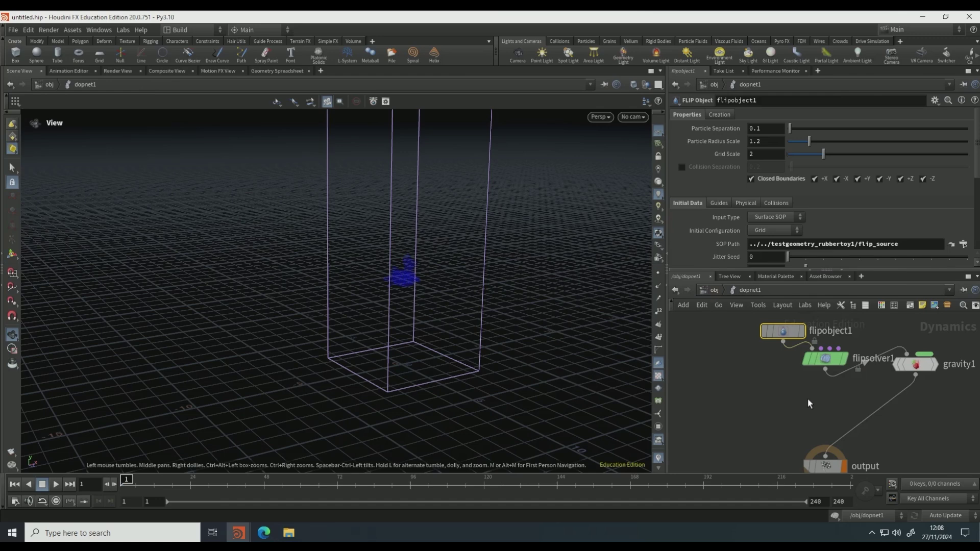
left_click(57, 485)
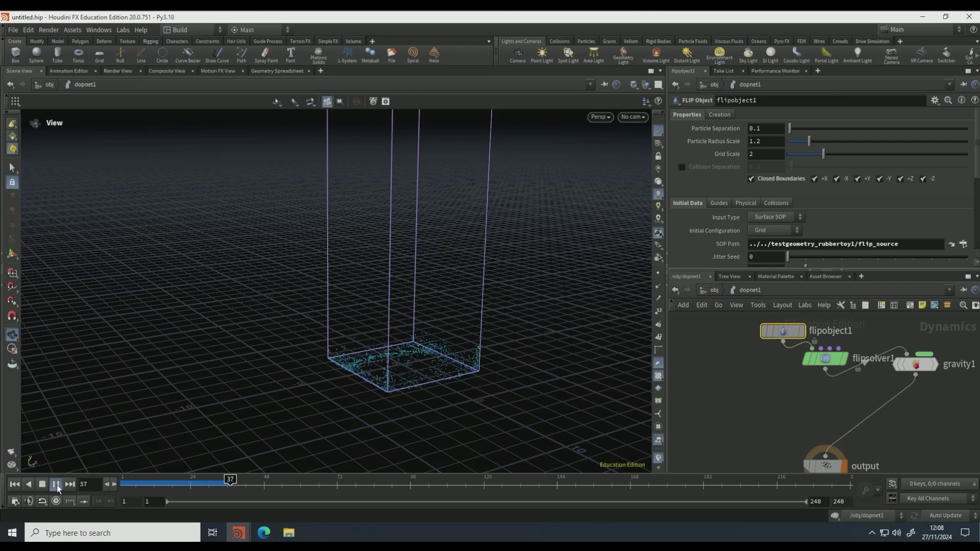
left_click(52, 485)
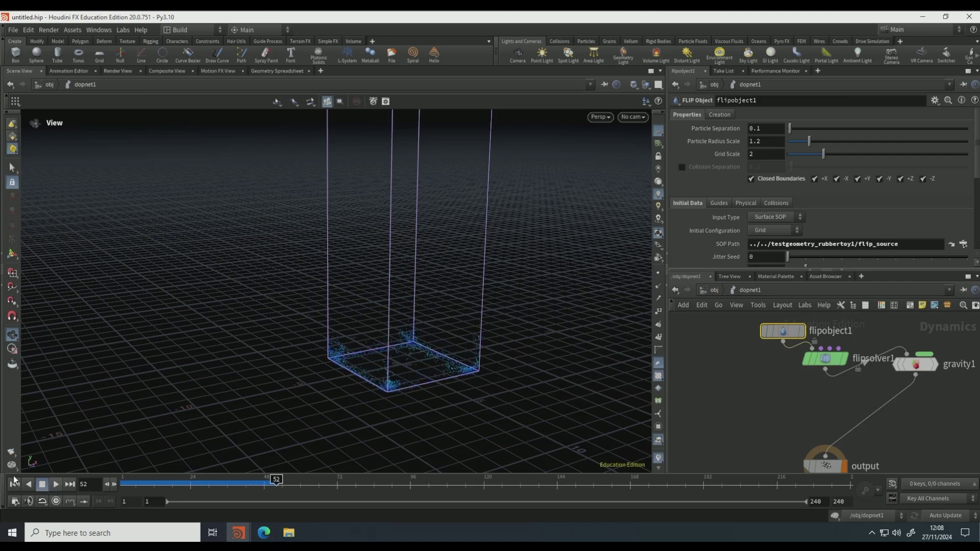
left_click(15, 484)
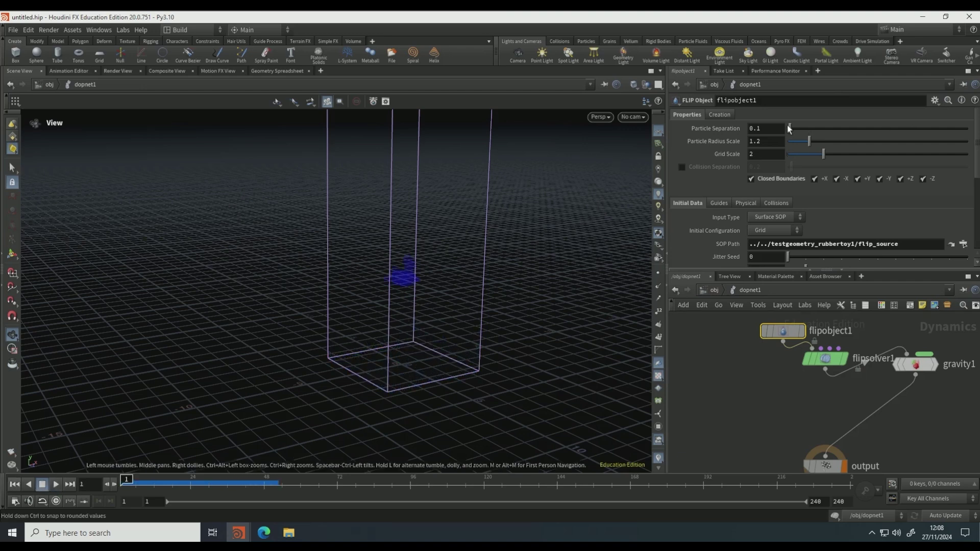
Set flipobject1's Particle Separation to 0.05.
left_click(783, 127)
key("BackSpace")
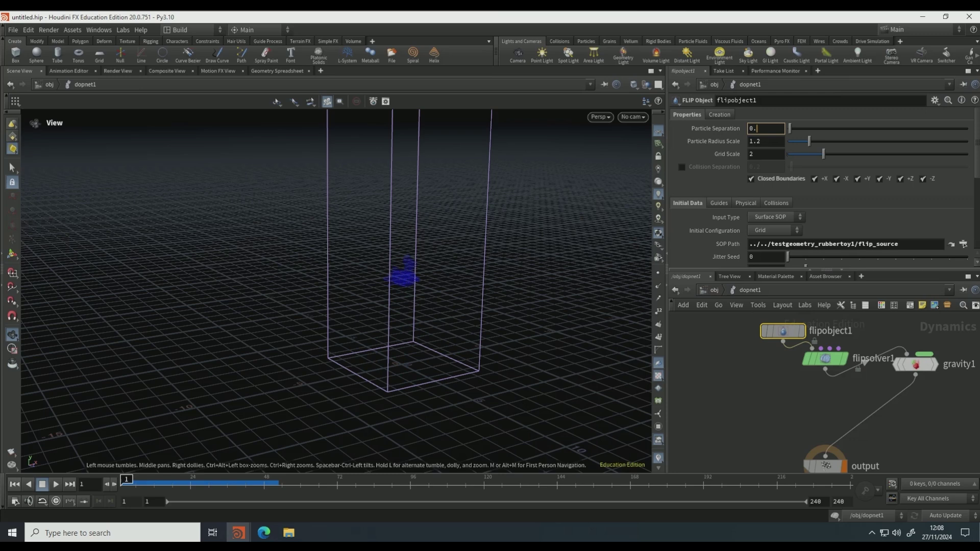
type("05")
key("Return")
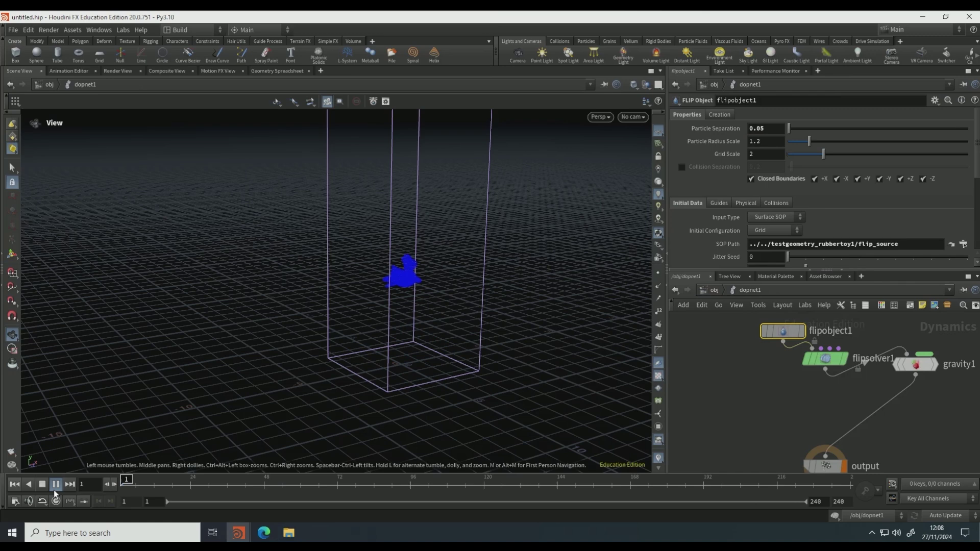
Play the denser splash to frame 42, then rewind to frame 1.
left_click(53, 490)
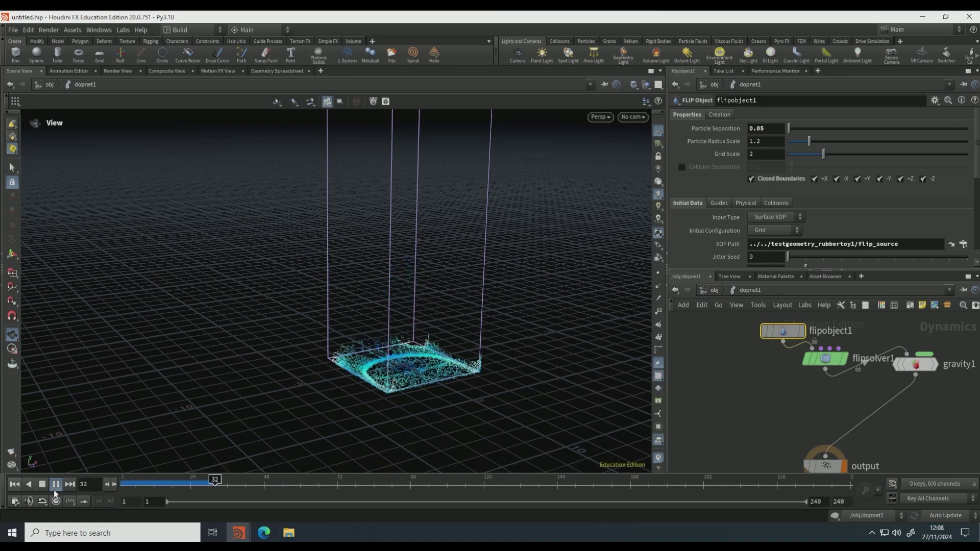
left_click(55, 487)
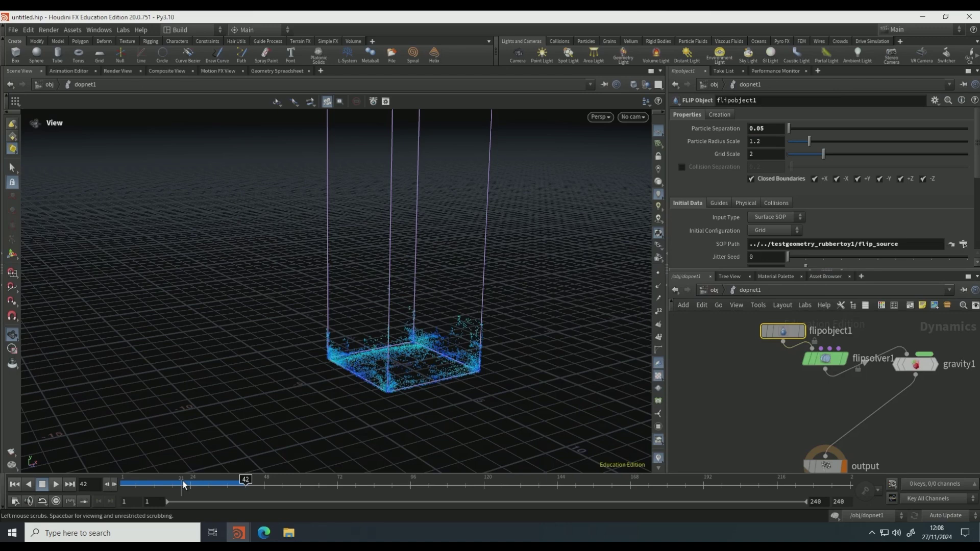
left_click(121, 484)
left_click(772, 127)
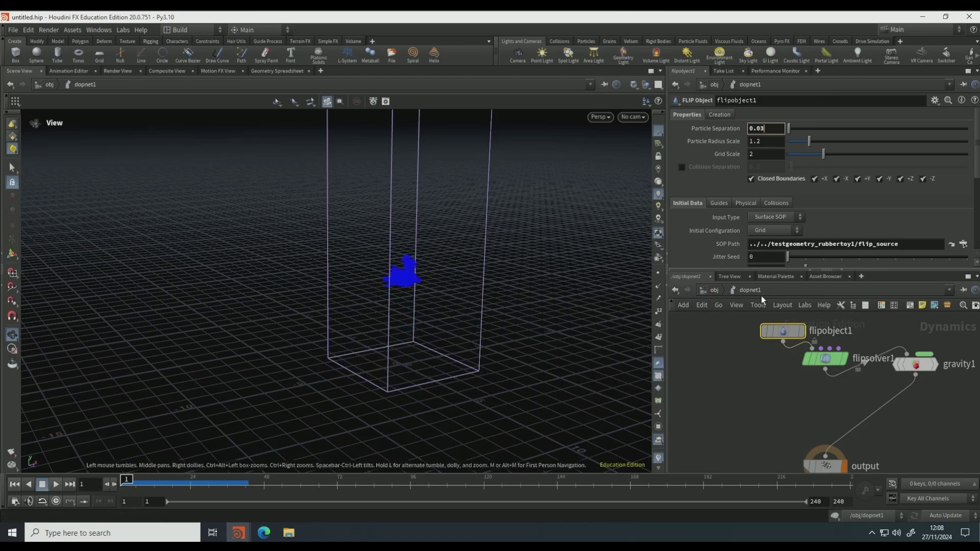
Apply Particle Separation 0.03, preview the splash to frame 46, rewind, and return to /obj.
left_click(687, 325)
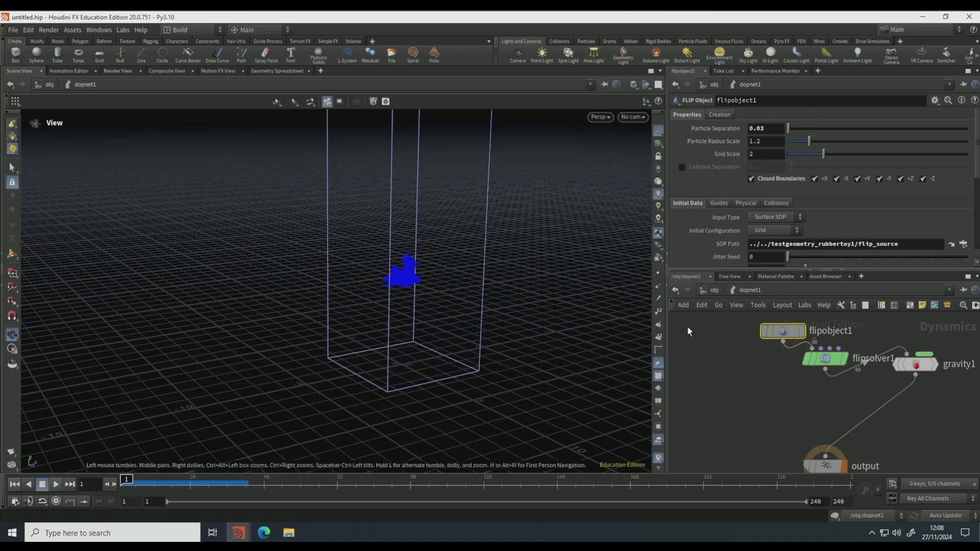
left_click(57, 483)
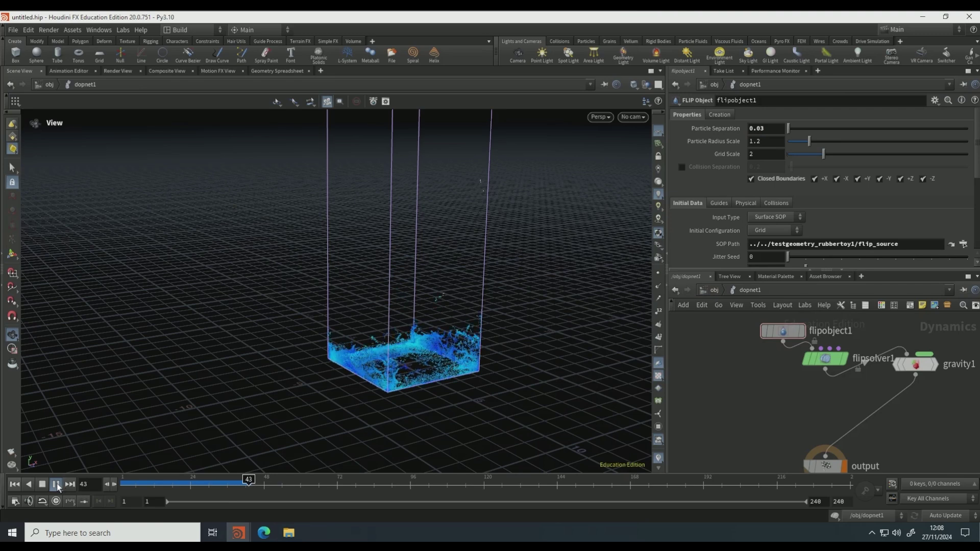
left_click_drag(255, 484, 167, 483)
left_click_drag(107, 469, 108, 472)
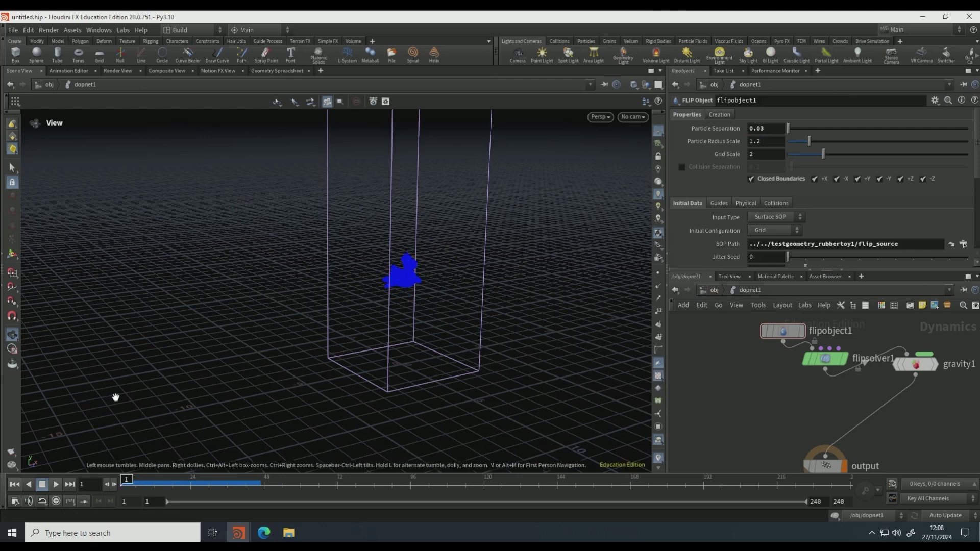
left_click(713, 290)
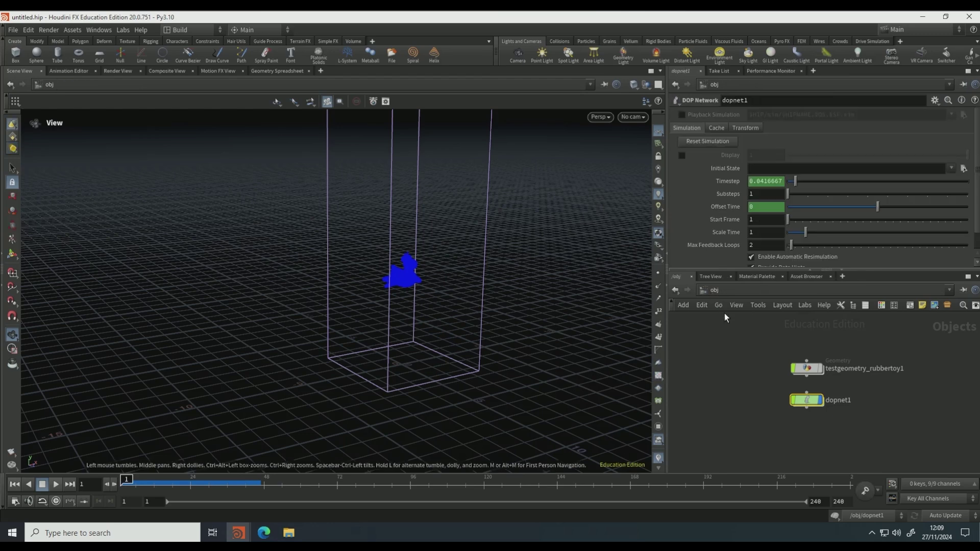
Add a Geometry object, rename it mesh, and go inside it.
key("Tab")
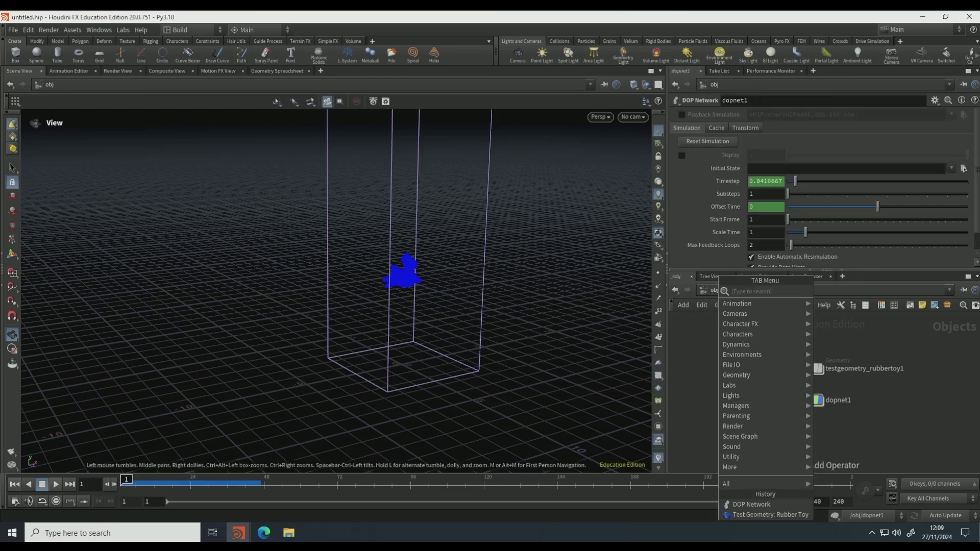
type("geo")
key("Return")
left_click(719, 382)
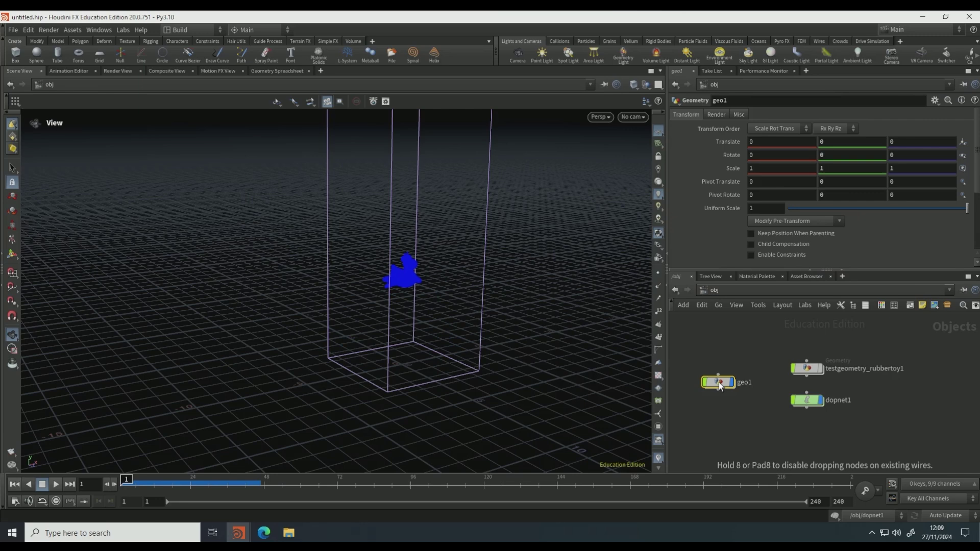
double_click(744, 382)
type("me")
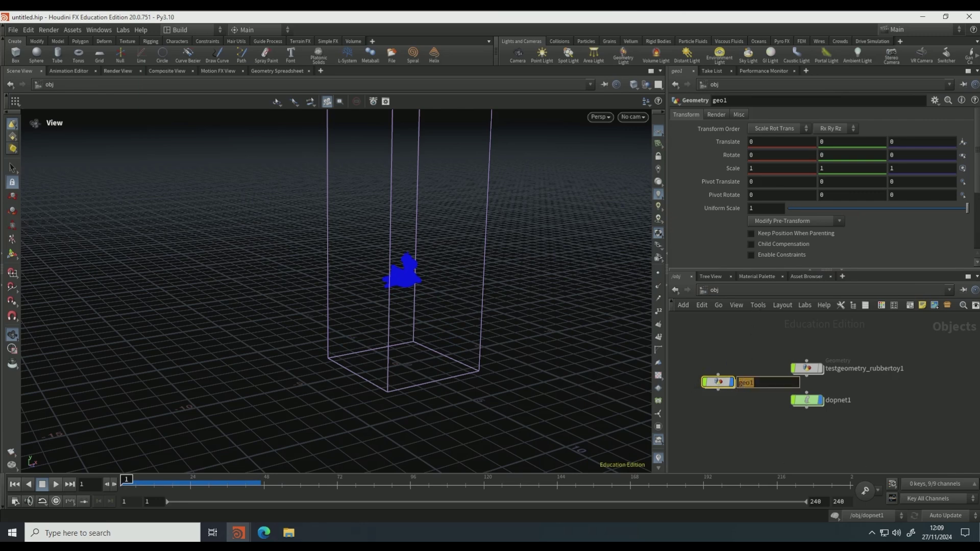
type("sh")
key("Return")
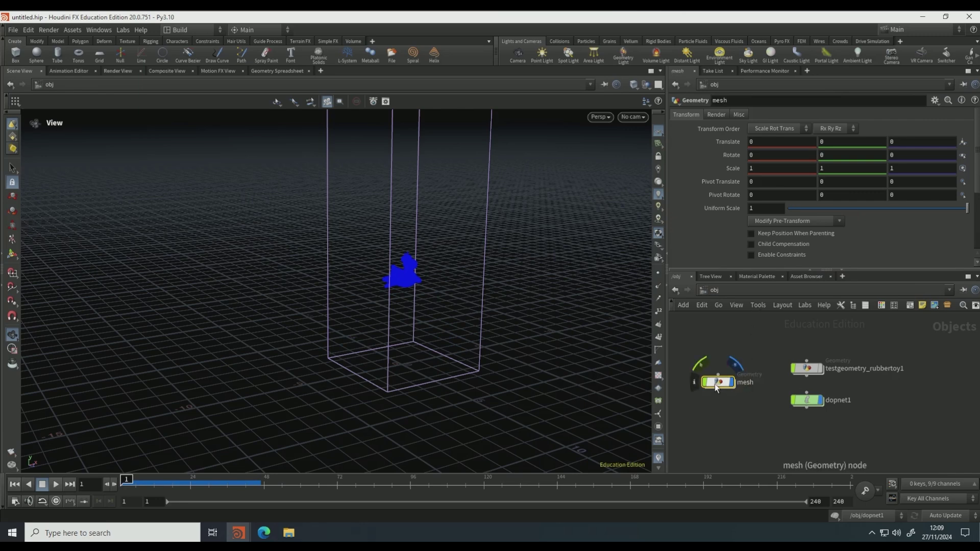
double_click(715, 384)
Search for and pick the DOP Import node inside mesh.
key("Tab")
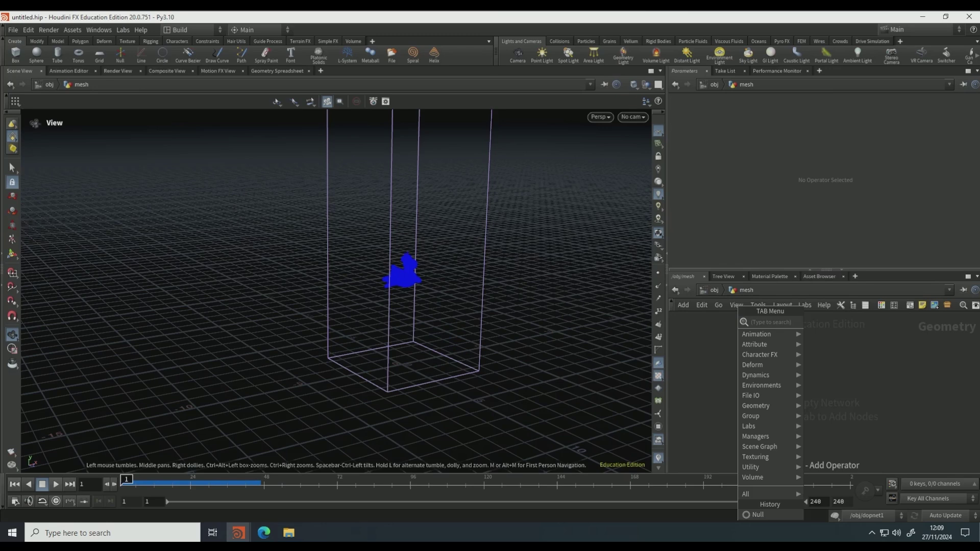
type("dop i")
key("Return")
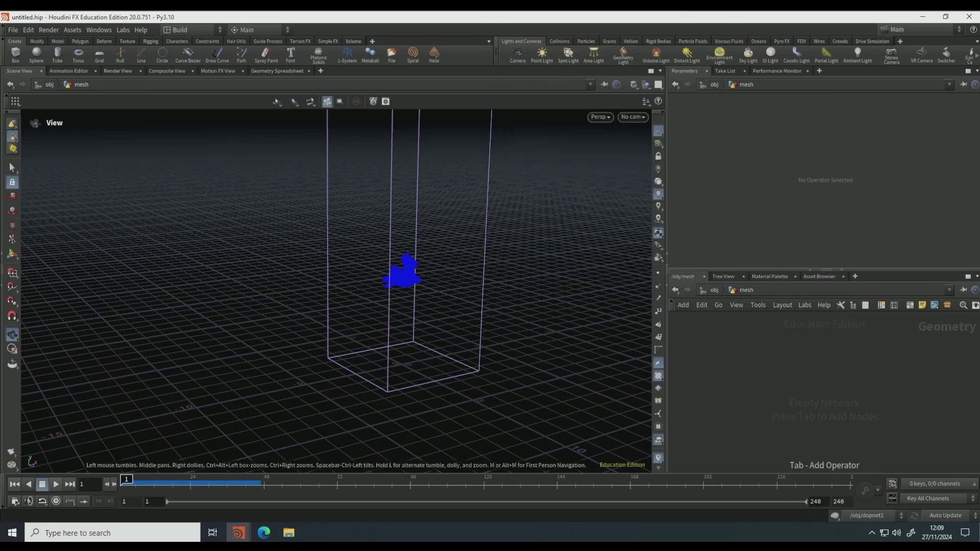
Place dopimportfield1 reading /obj/dopnet1, using the FLIP Fluid import preset.
left_click(739, 369)
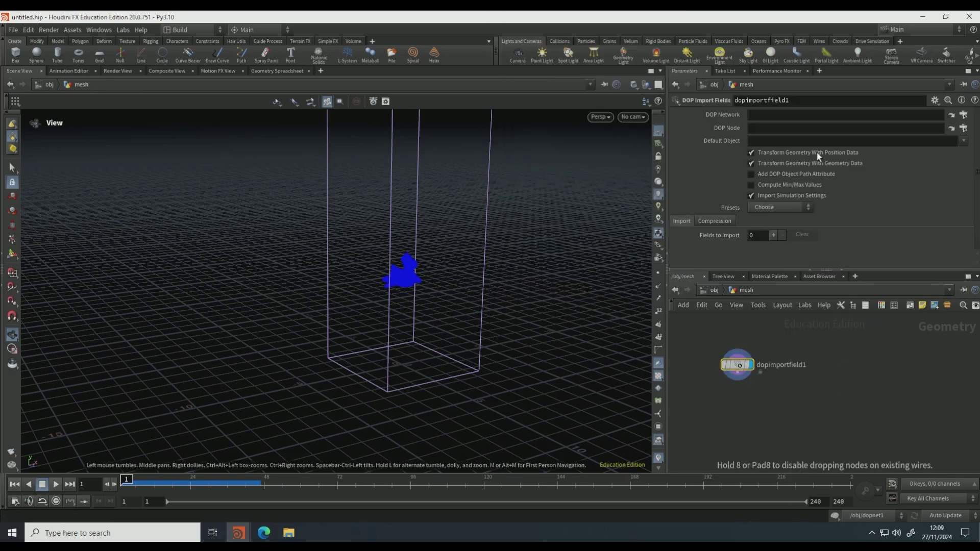
left_click(961, 113)
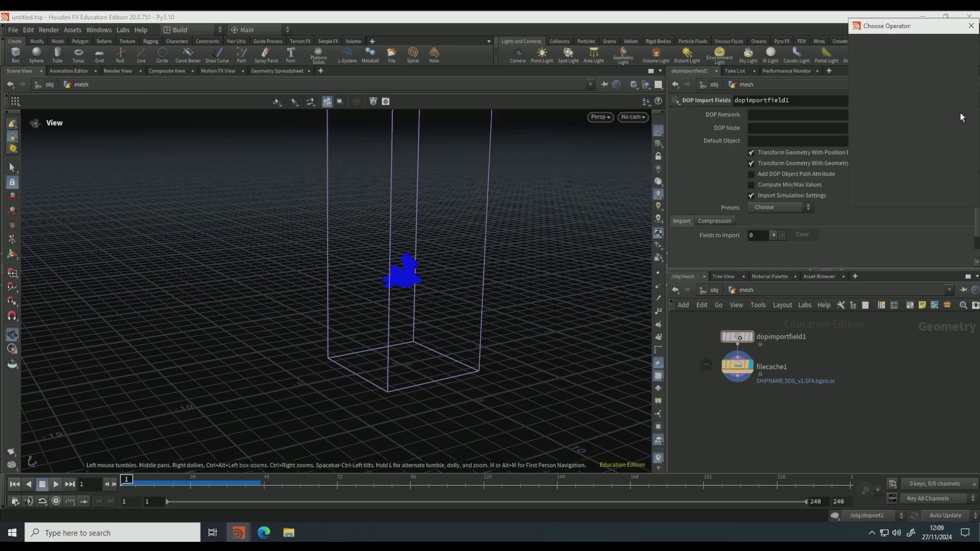
scroll(905, 124, "up", 3)
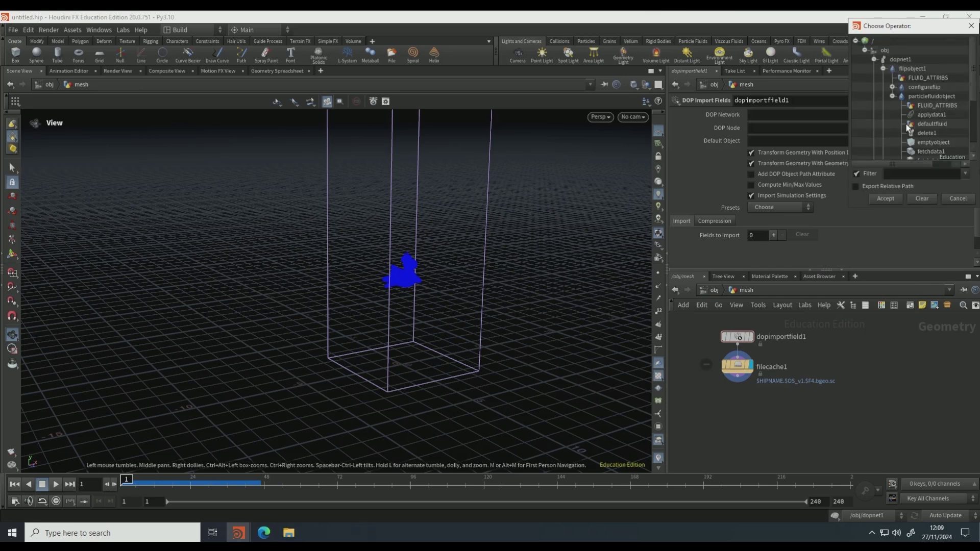
left_click(901, 60)
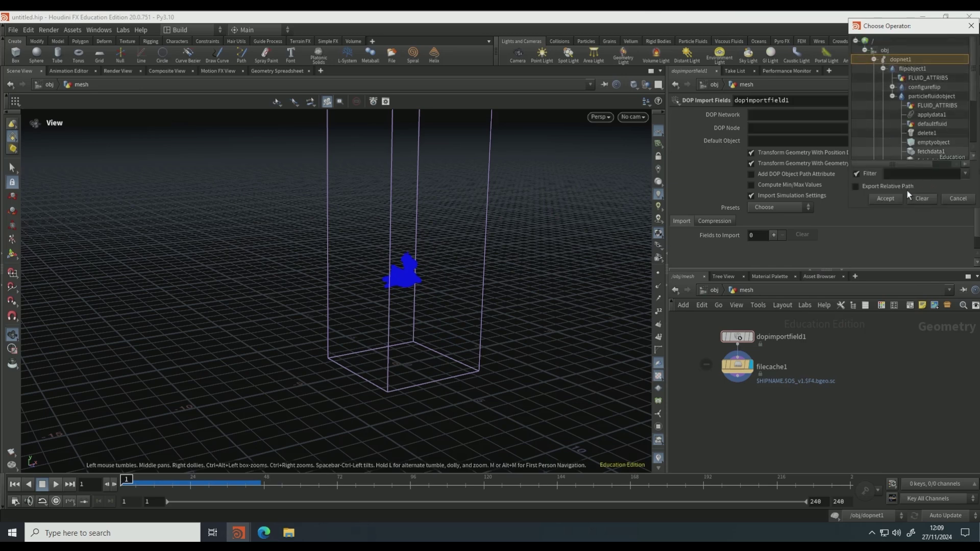
left_click(898, 196)
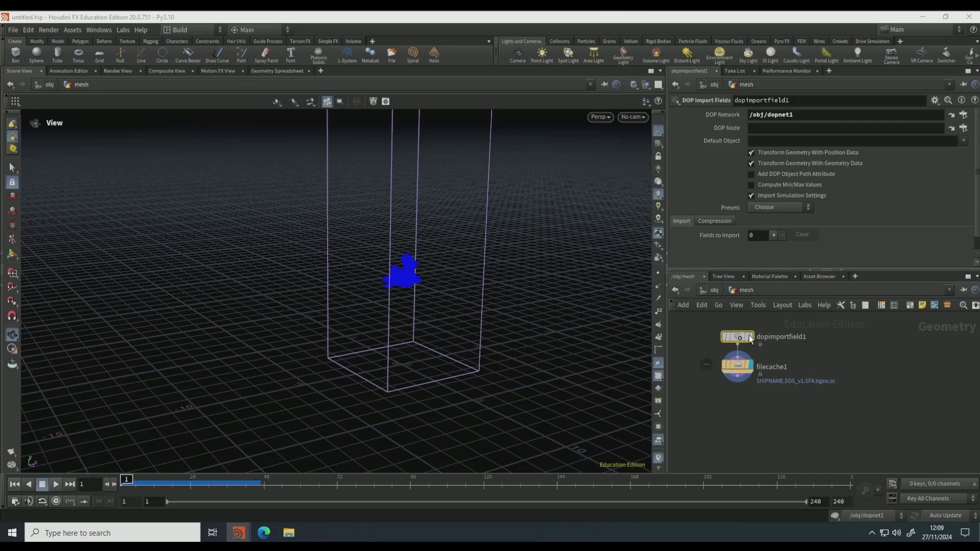
left_click(752, 210)
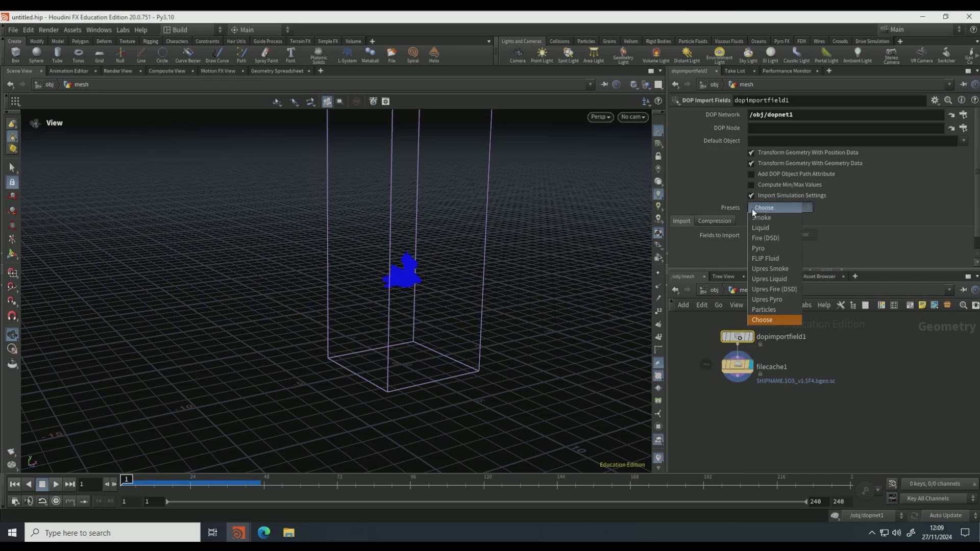
left_click(771, 259)
scroll(740, 190, "down", 2)
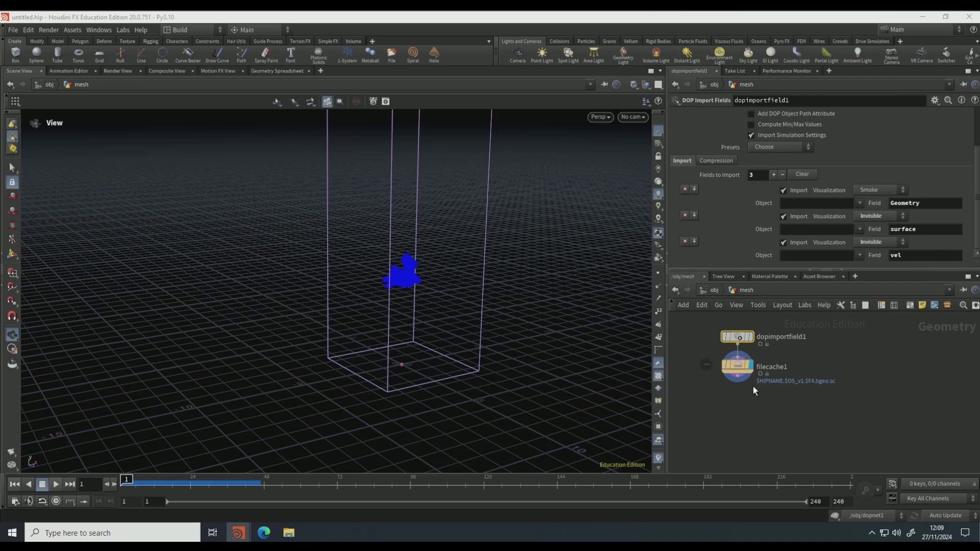
Switch filecache1 to an explicit file path and locate the D:/ND_FLD folder in the file chooser.
left_click(741, 368)
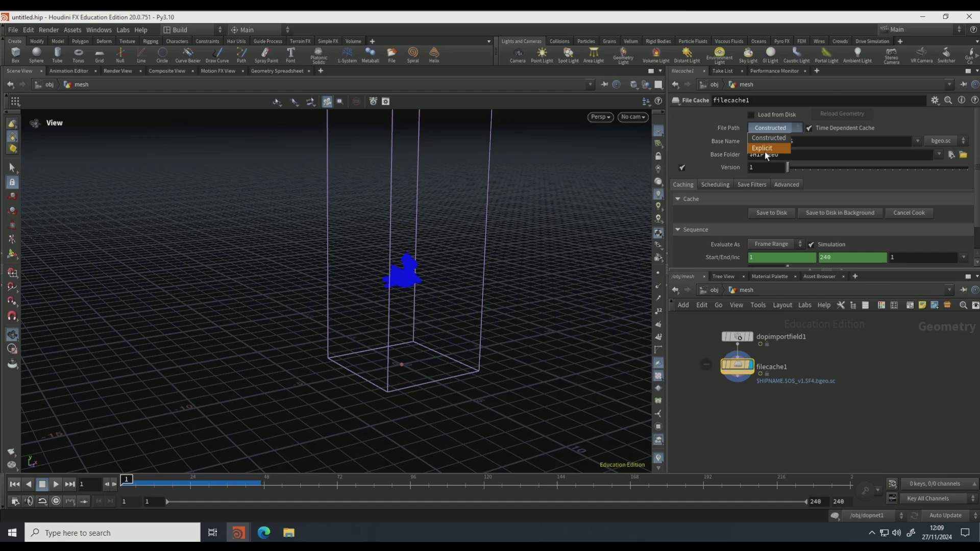
left_click(765, 149)
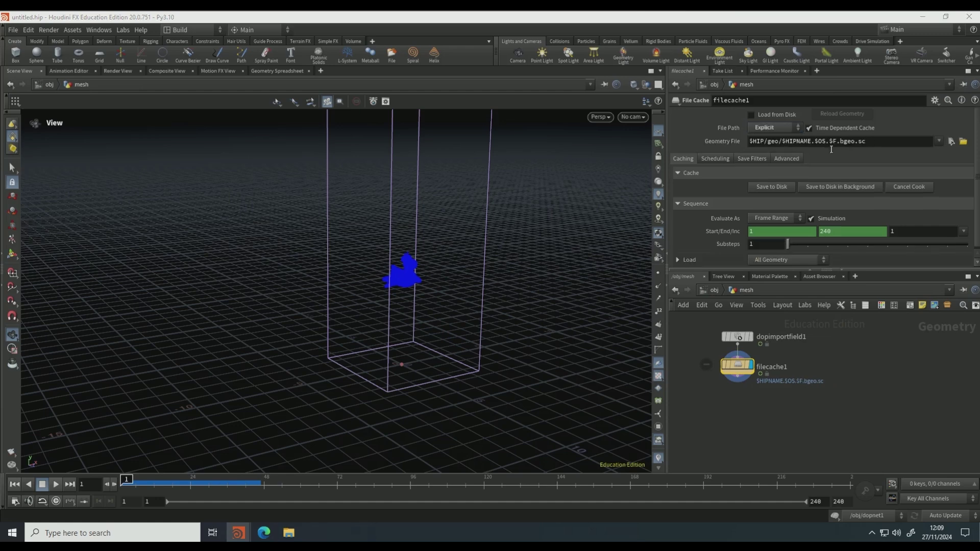
left_click_drag(869, 143, 768, 144)
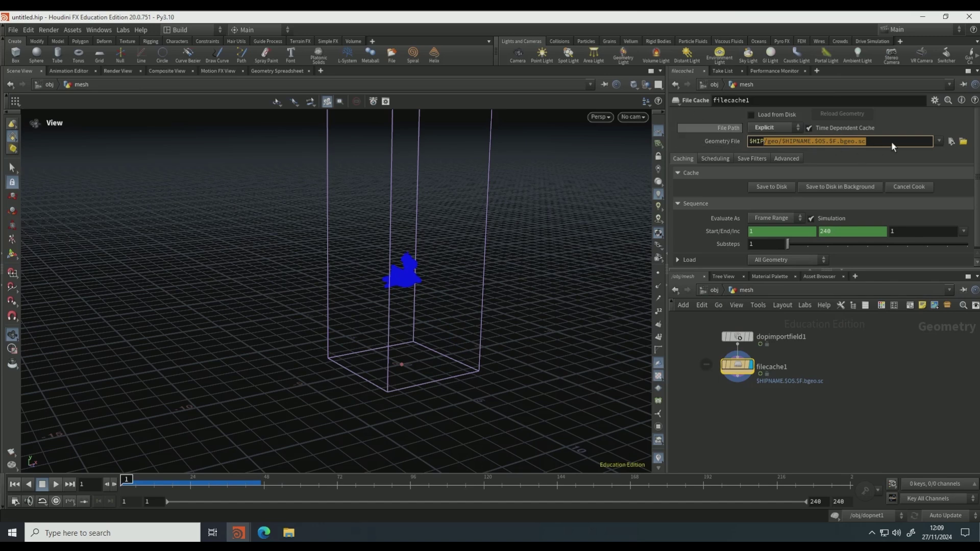
left_click(952, 142)
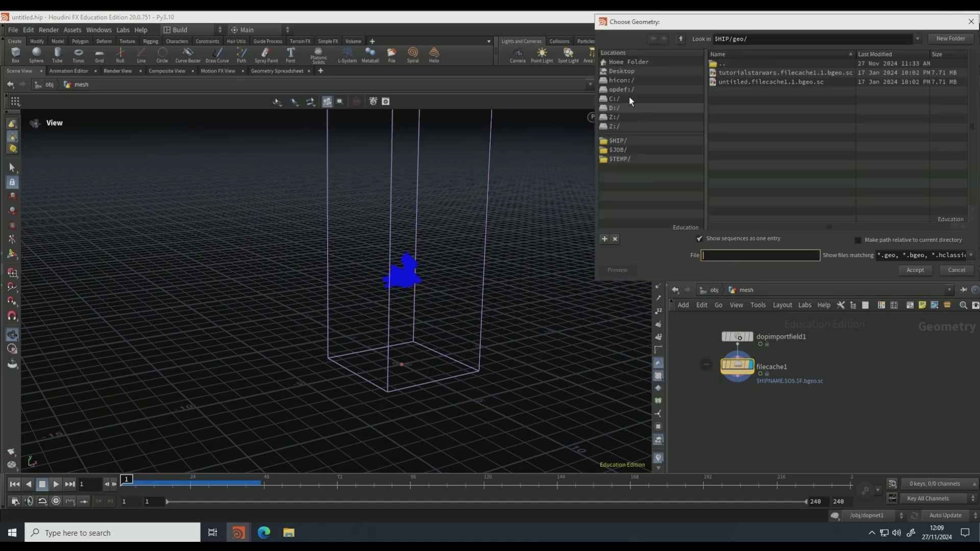
left_click(663, 108)
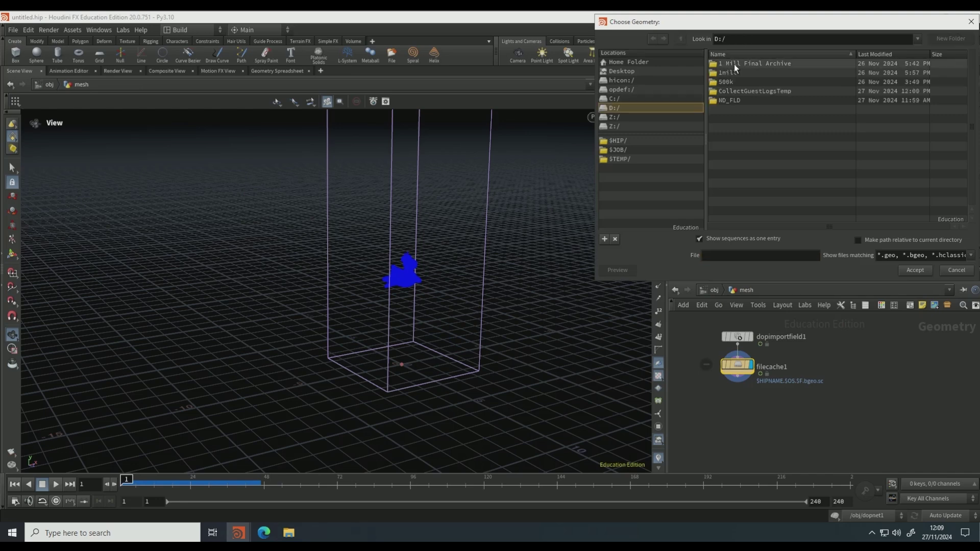
double_click(740, 99)
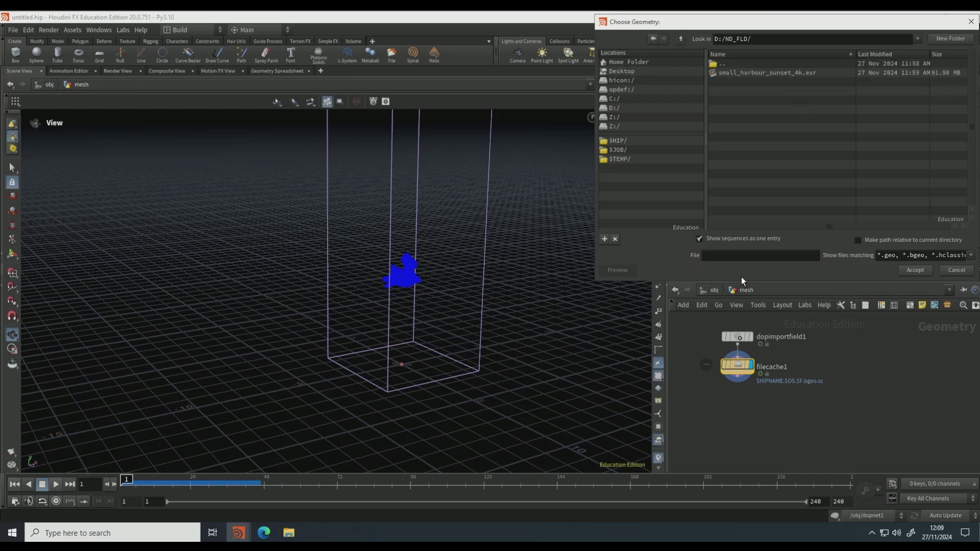
left_click(746, 260)
left_click_drag(754, 38, 636, 38)
key("ctrl+c")
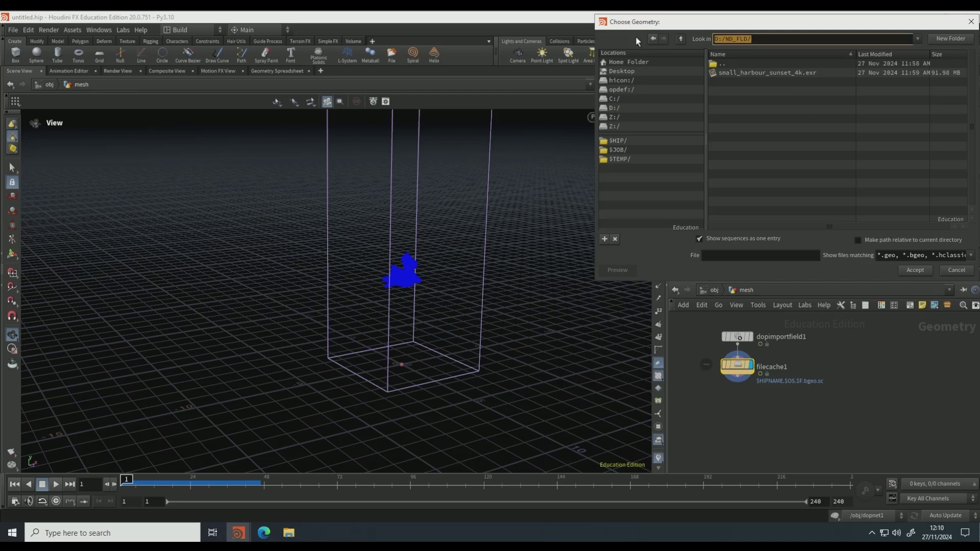
left_click(972, 21)
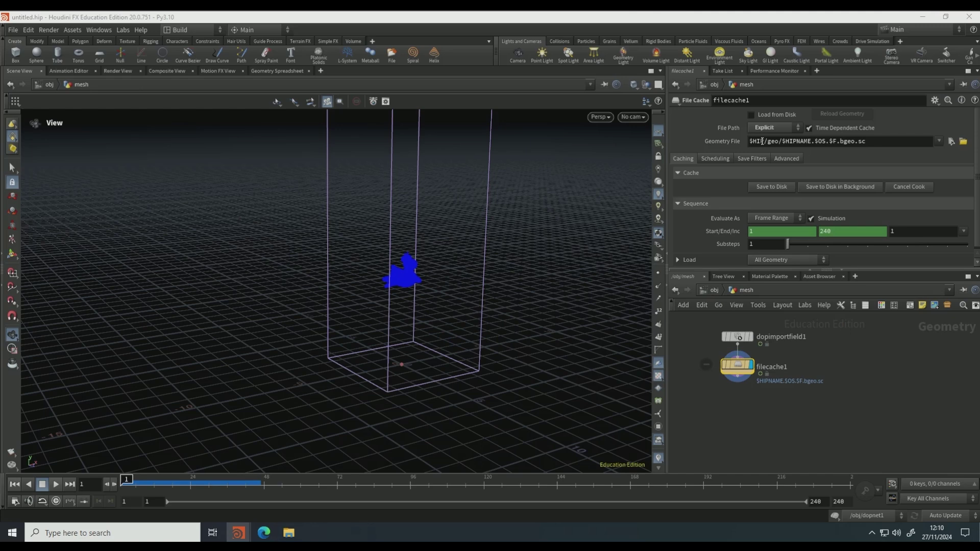
Replace $HIP in the Geometry File path with D:/ND_FLD.
left_click_drag(763, 140, 706, 136)
key("ctrl+v")
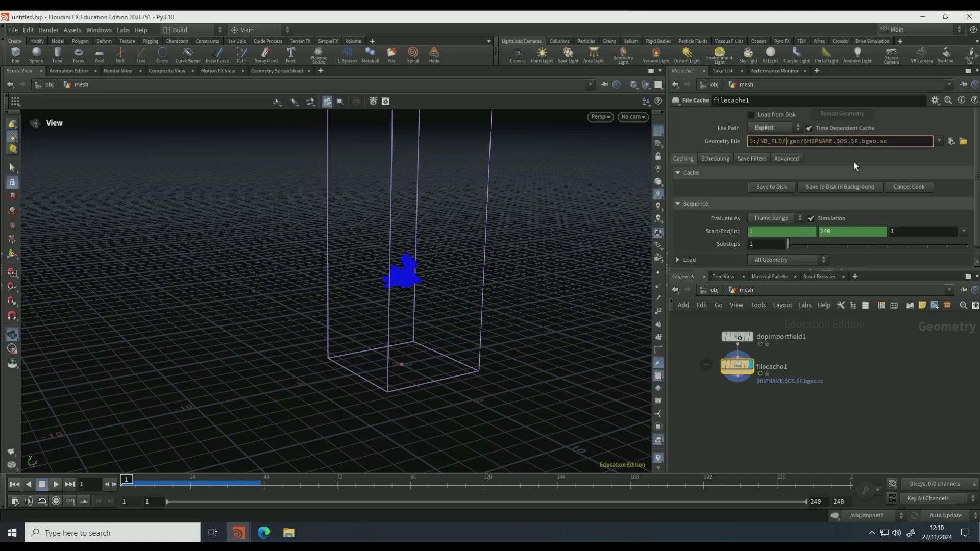
key("Return")
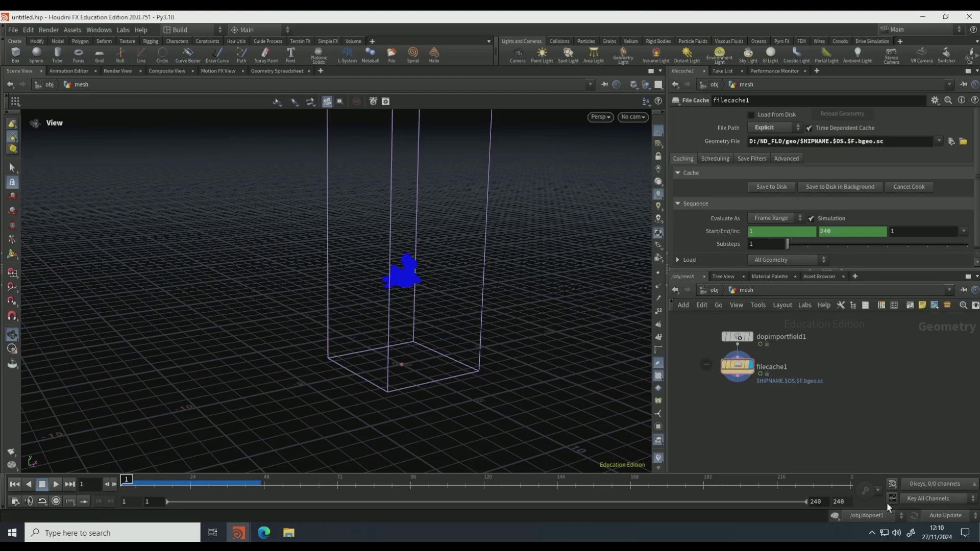
Set the end frame to 120, save the FLIP cache to disk, and scrub to review it.
left_click(846, 503)
type("1")
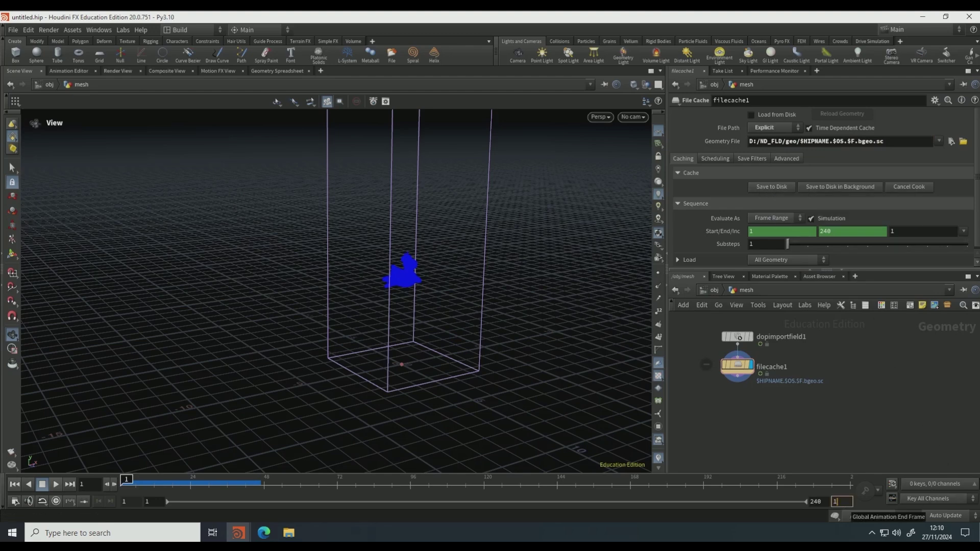
type("20")
key("Return")
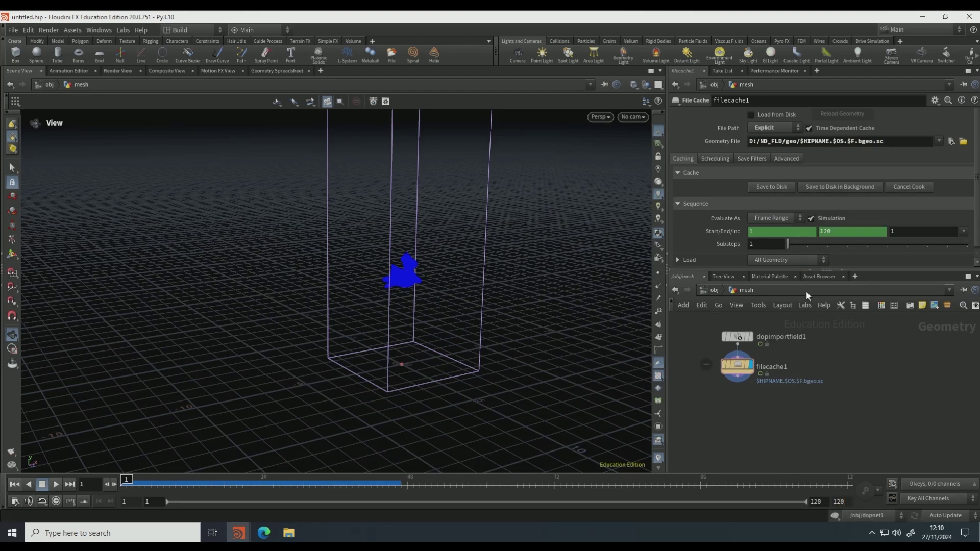
left_click(755, 182)
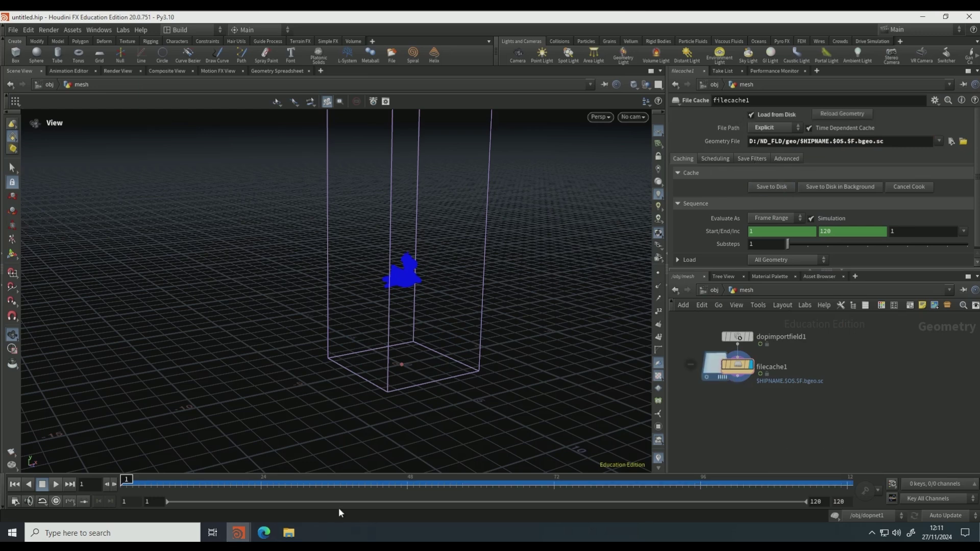
left_click_drag(368, 485, 96, 491)
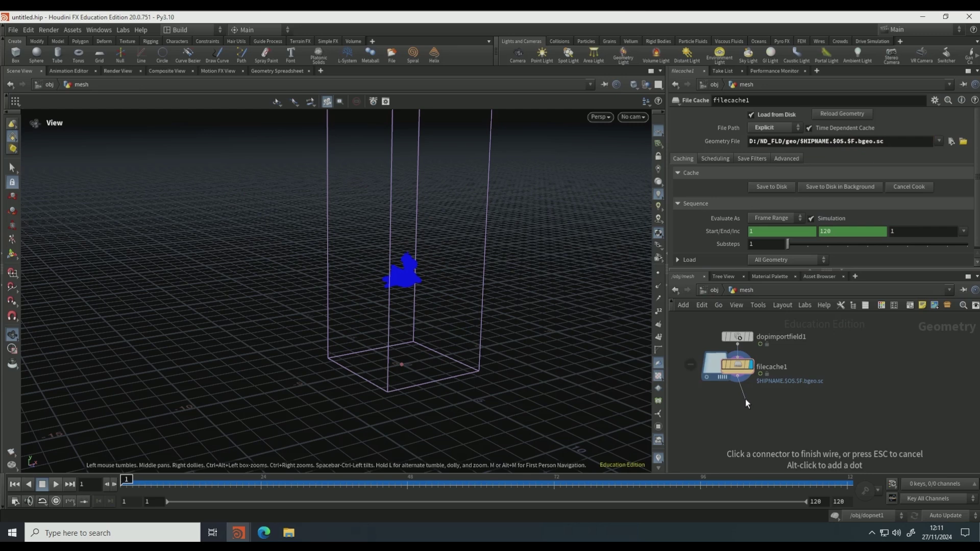
Add a Particle Fluid Surface after filecache1 and hide dopnet1 at object level.
key("Tab")
type("particle fl")
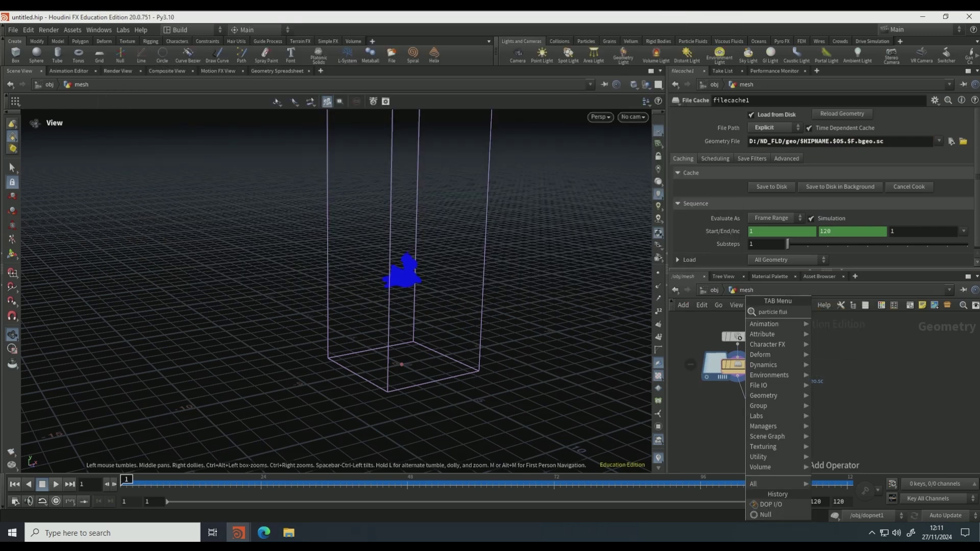
key("Down")
key("Return")
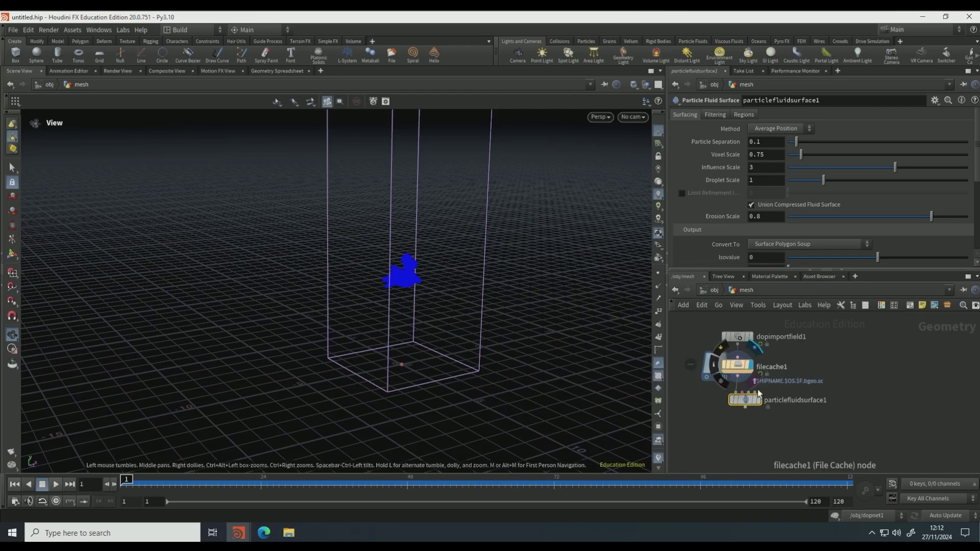
mouse_move(761, 401)
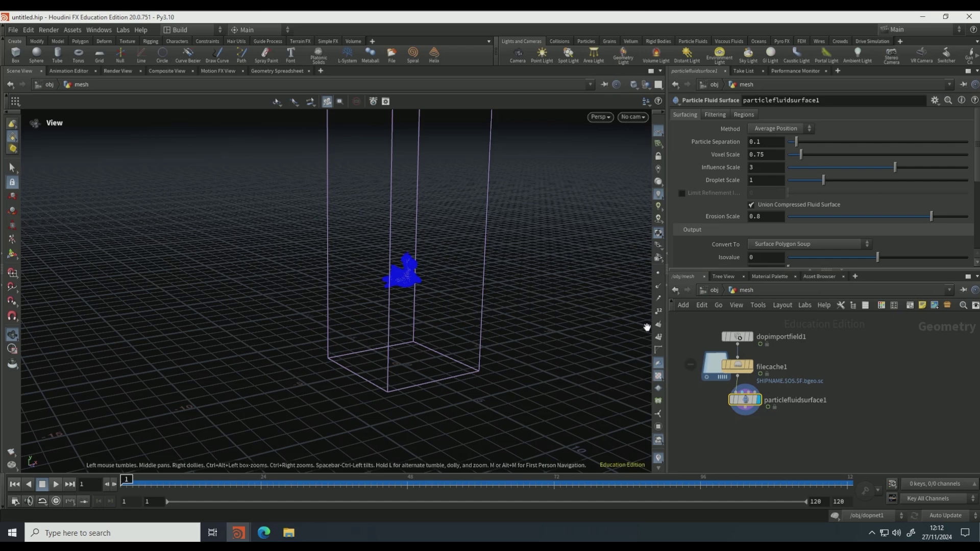
left_click(711, 290)
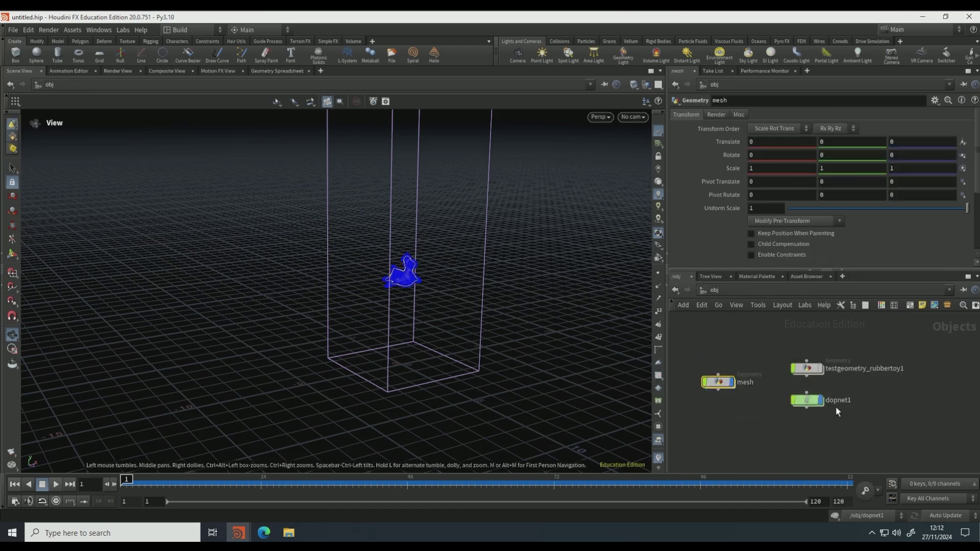
left_click(820, 400)
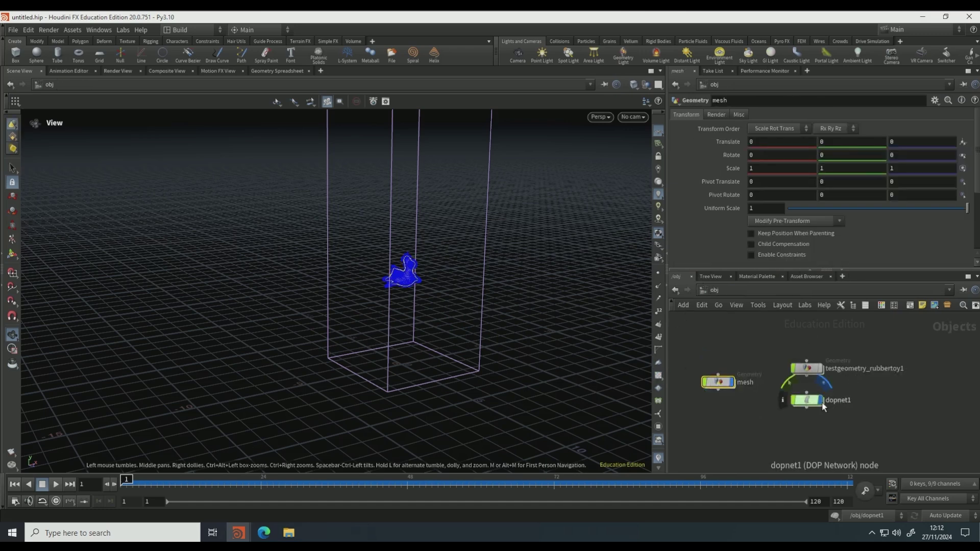
double_click(717, 383)
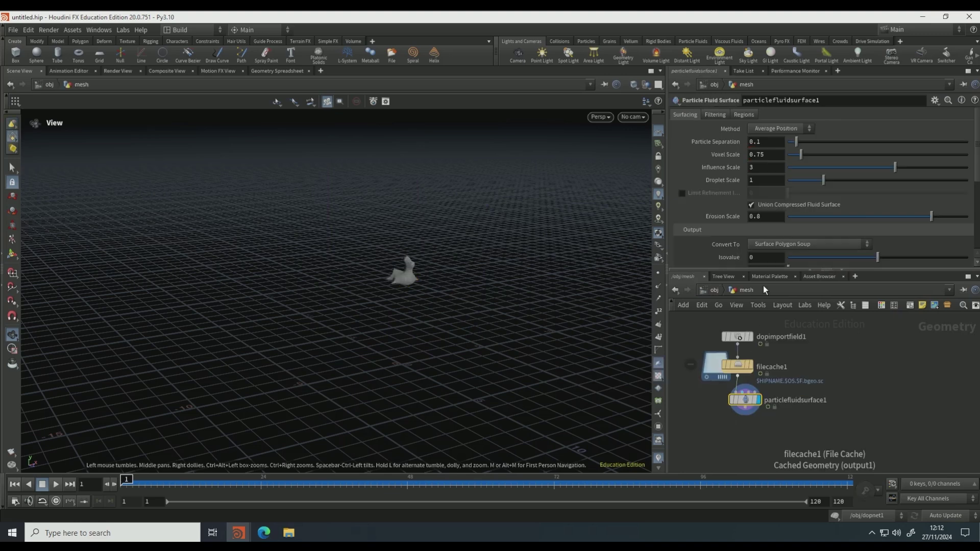
Set the Particle Separation to 0.03.
left_click(765, 145)
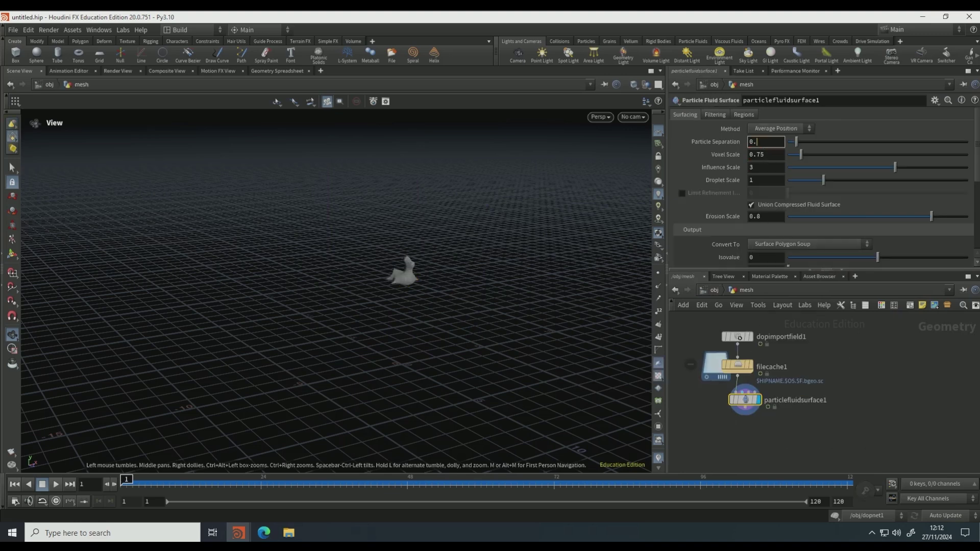
type("0")
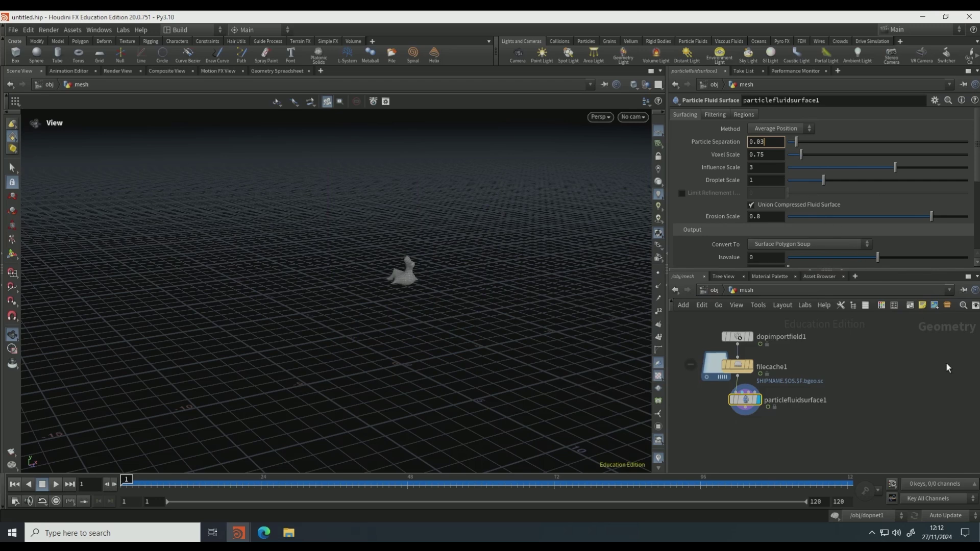
type("3")
key("Return")
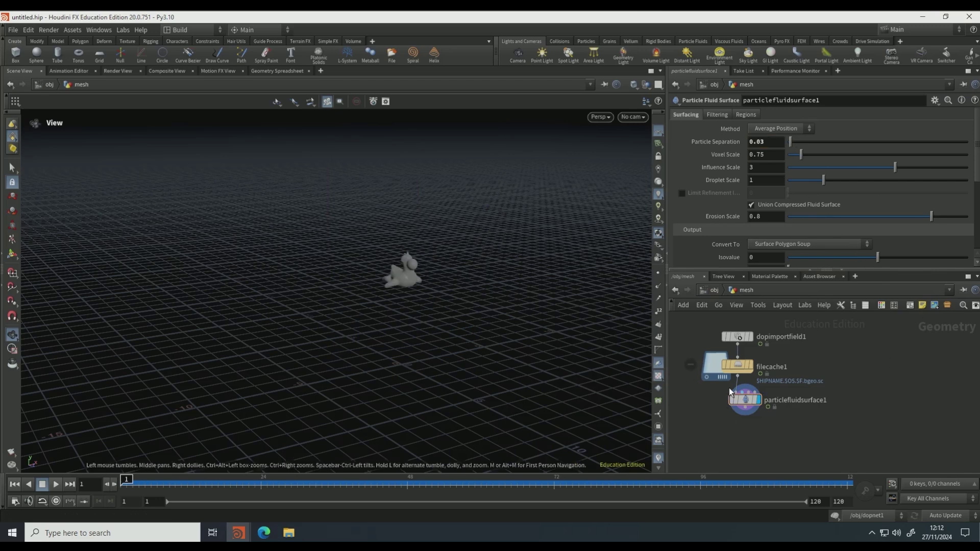
Add filecache2 below particlefluidsurface1 with its path folder changed from geo to geomesh.
left_click(745, 415)
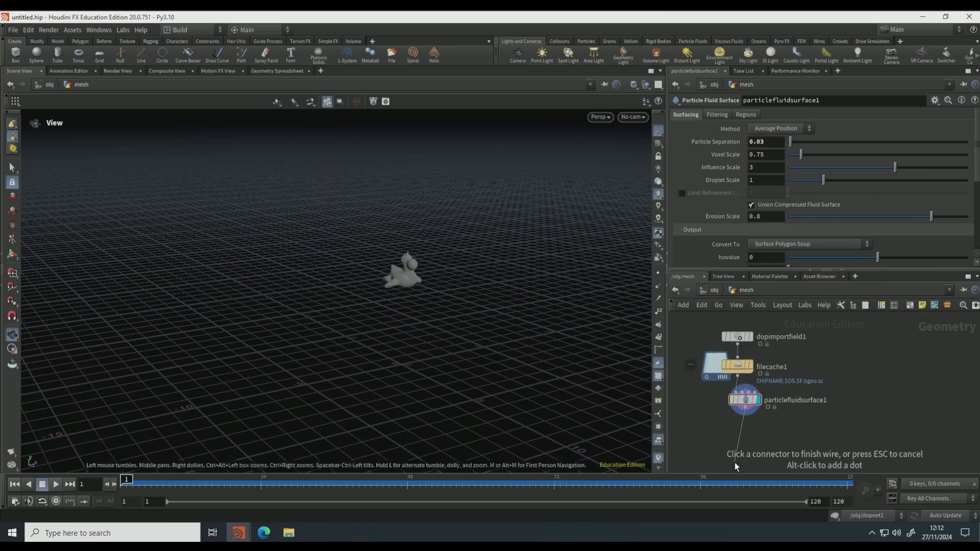
left_click(735, 467)
type("file cac")
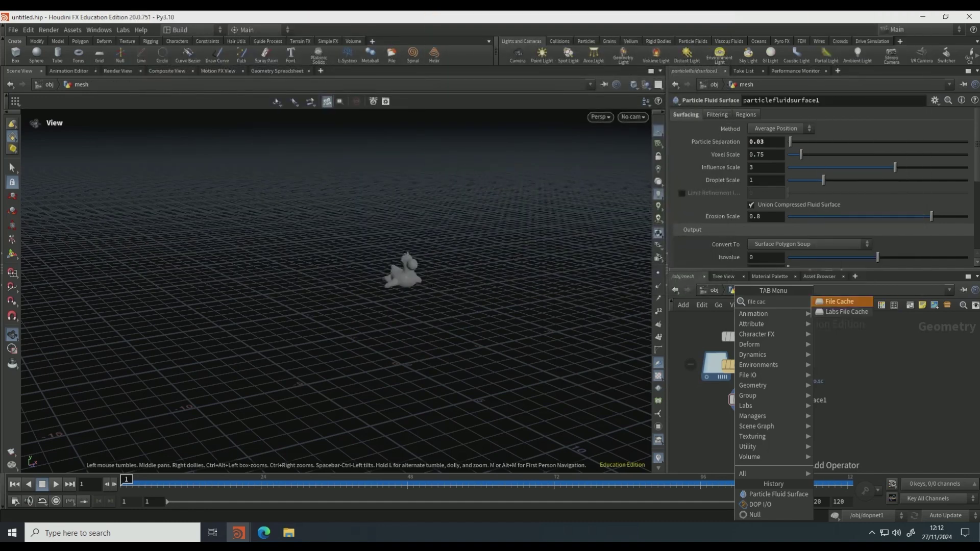
key("Return")
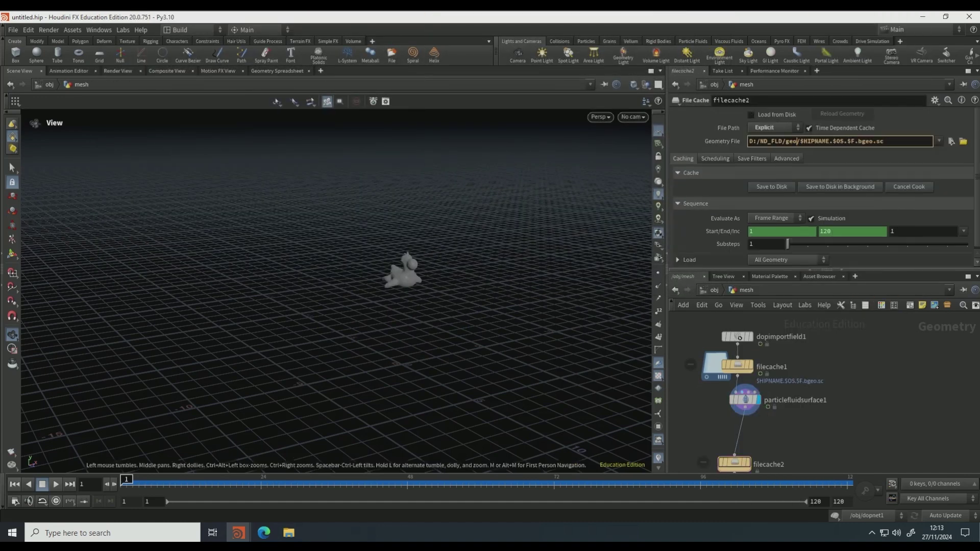
type("mesh/$HIPNAME.$OS.$F.bgeo.sc")
key("Return")
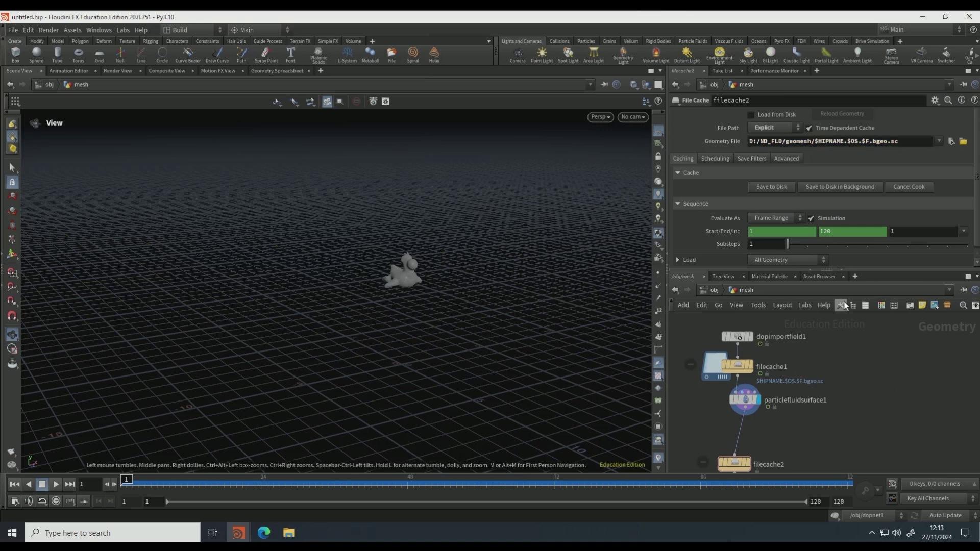
Save the meshed splash to disk, display filecache2, and scrub the frames.
left_click(777, 185)
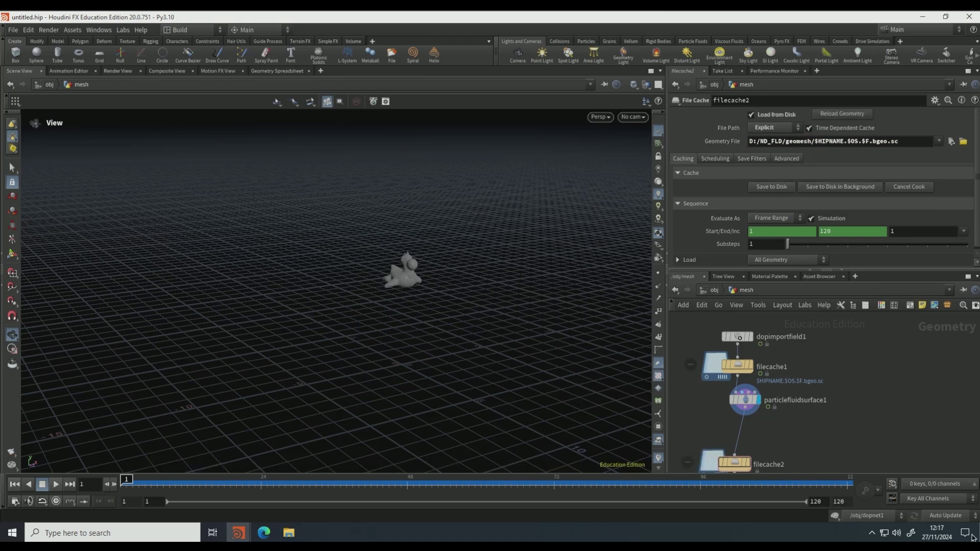
left_click(749, 463)
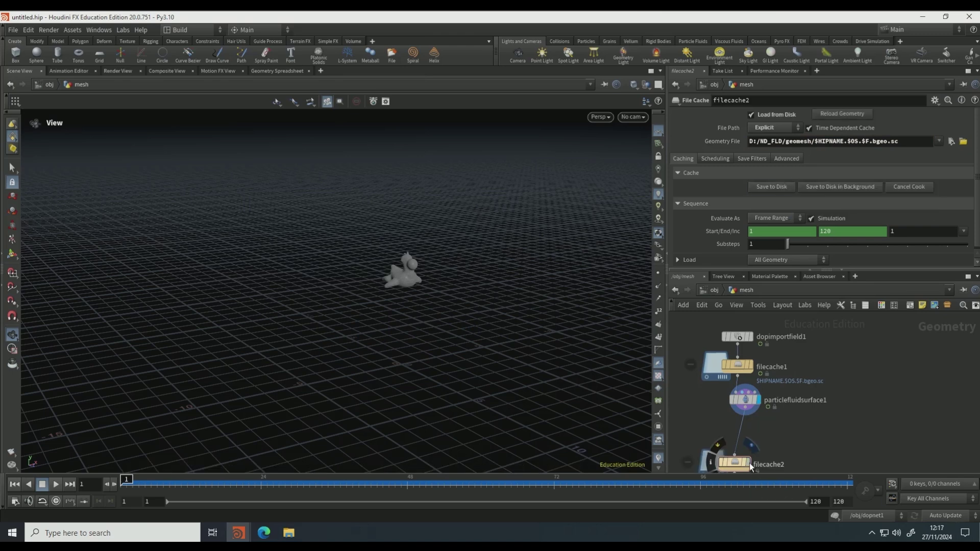
left_click_drag(794, 488, 794, 467)
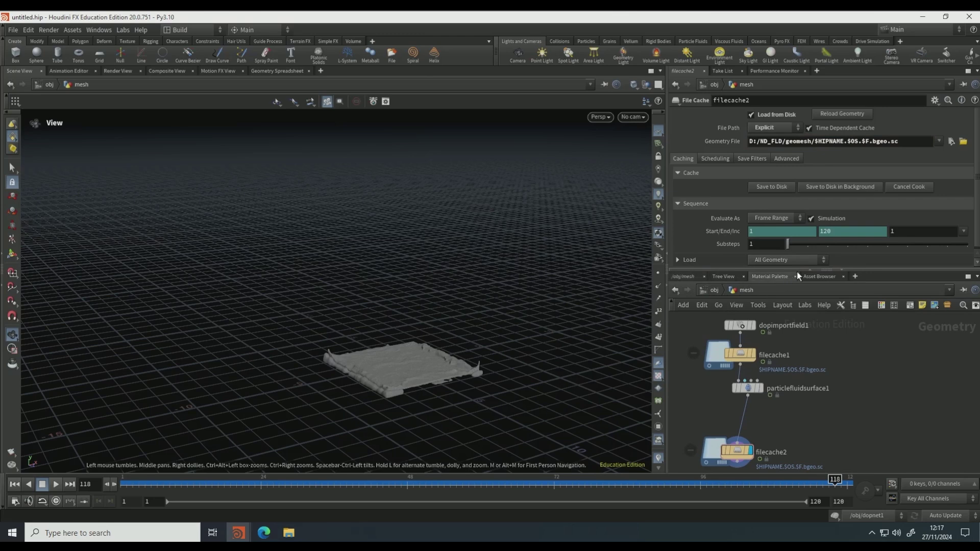
Apply the Basic Liquid material to the fluid mesh and return to the object level.
left_click(763, 278)
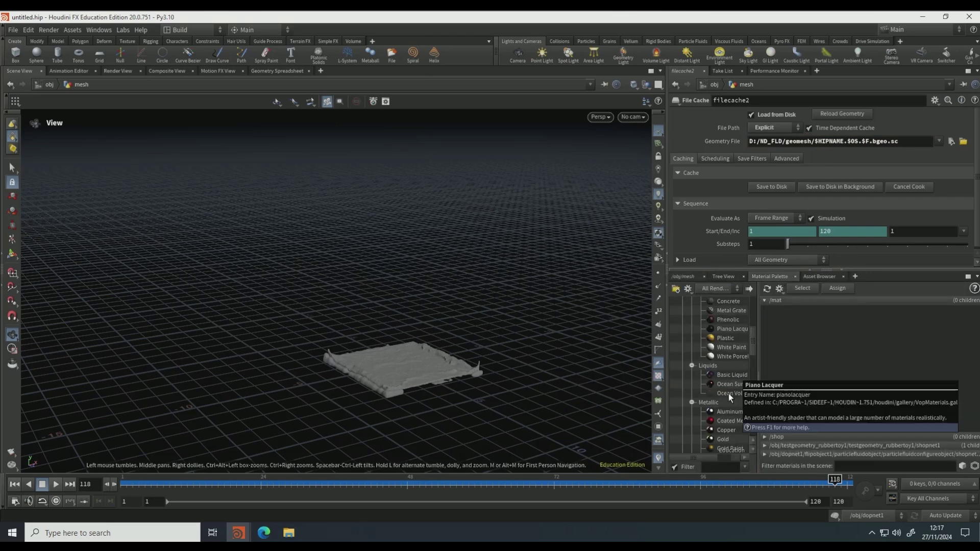
scroll(721, 340, "up", 2)
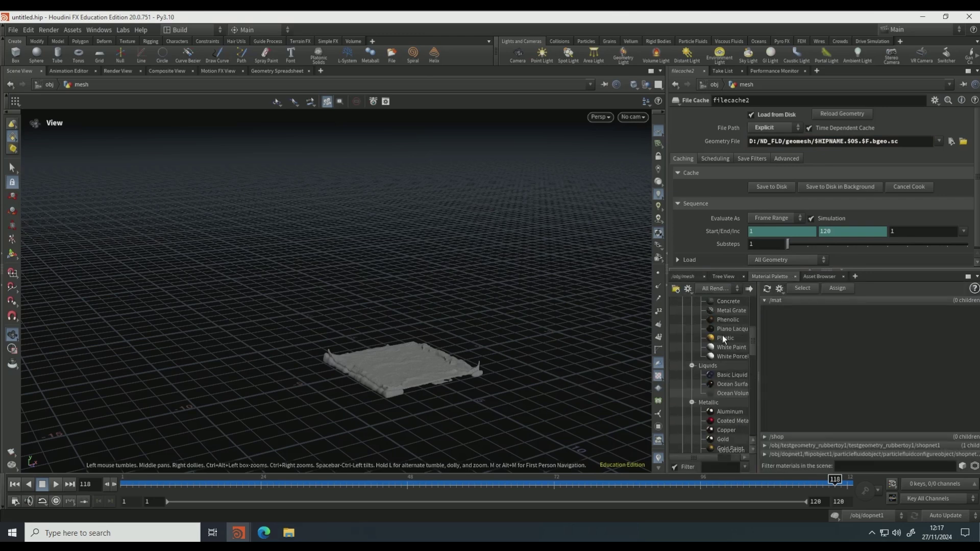
left_click(730, 376)
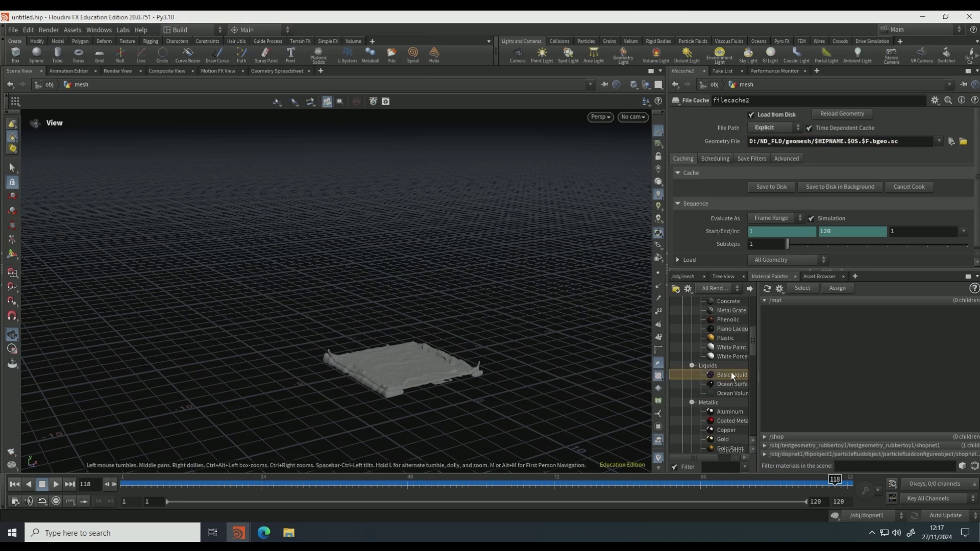
left_click_drag(732, 372, 420, 368)
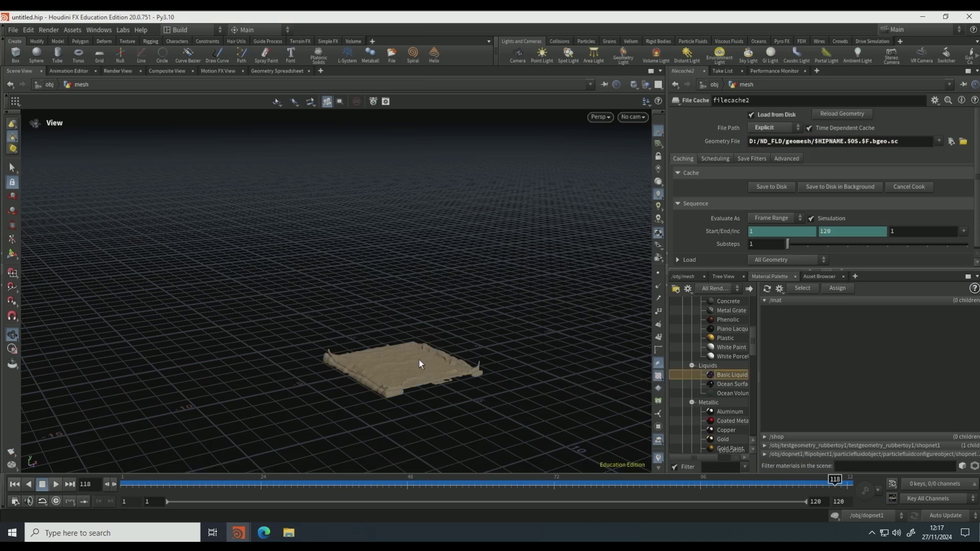
left_click(689, 277)
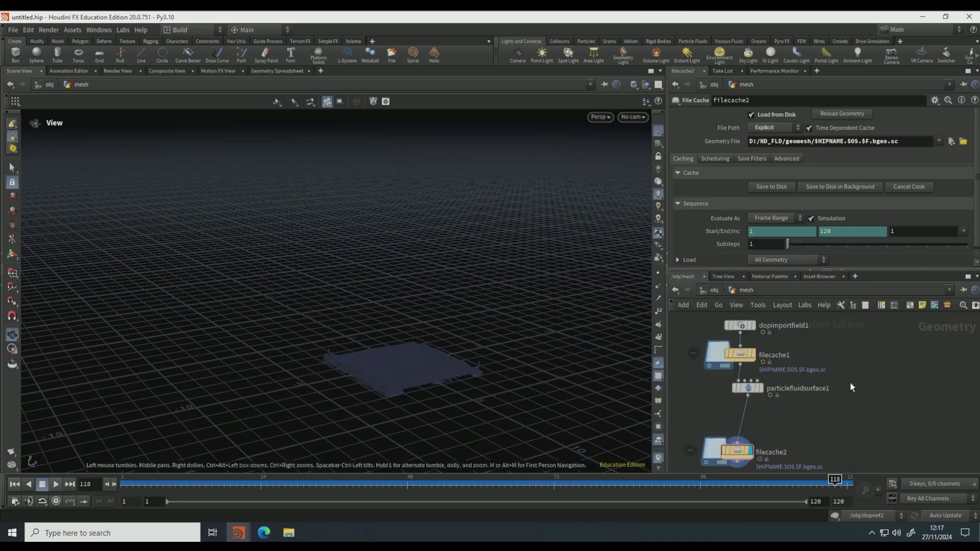
left_click(699, 289)
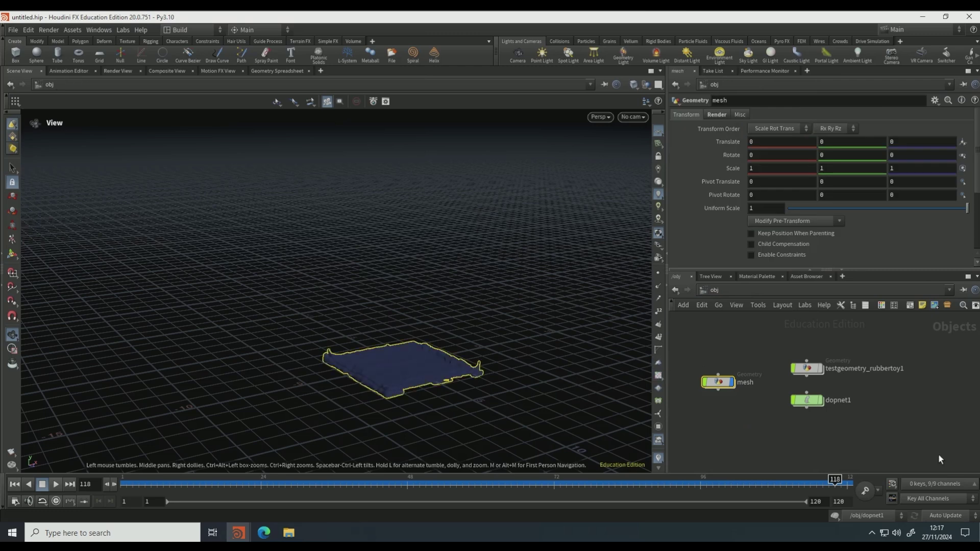
Place an Environment Light node at object level.
left_click(865, 443)
key("Tab")
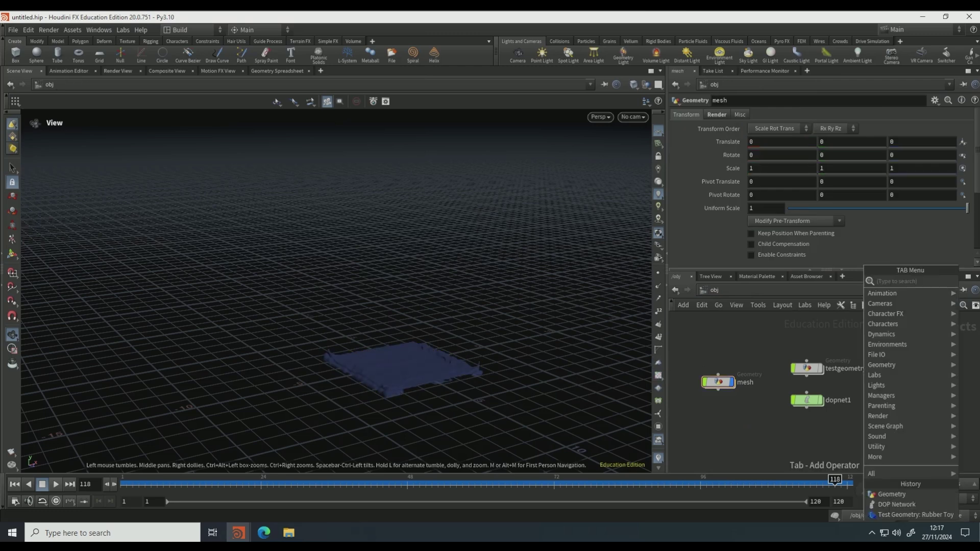
type("h")
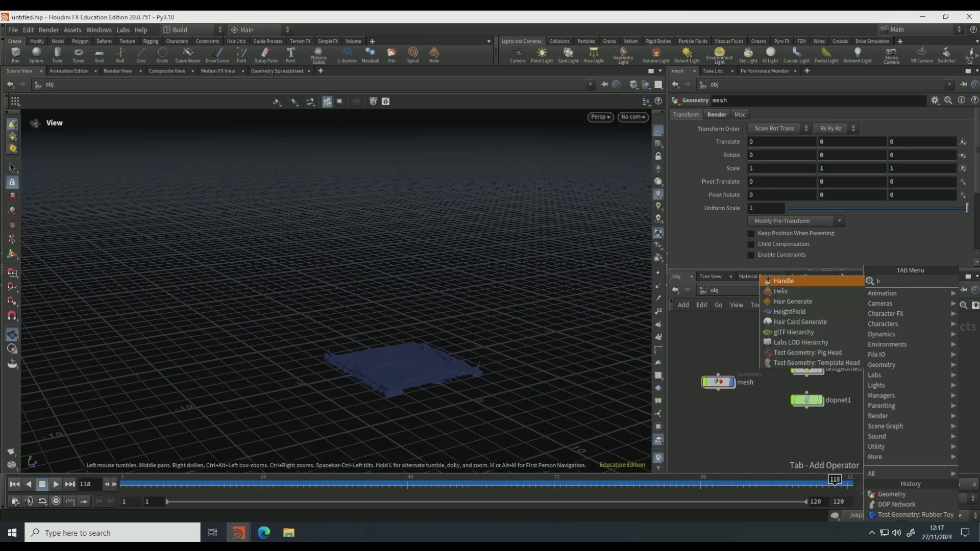
key("BackSpace")
type("environment")
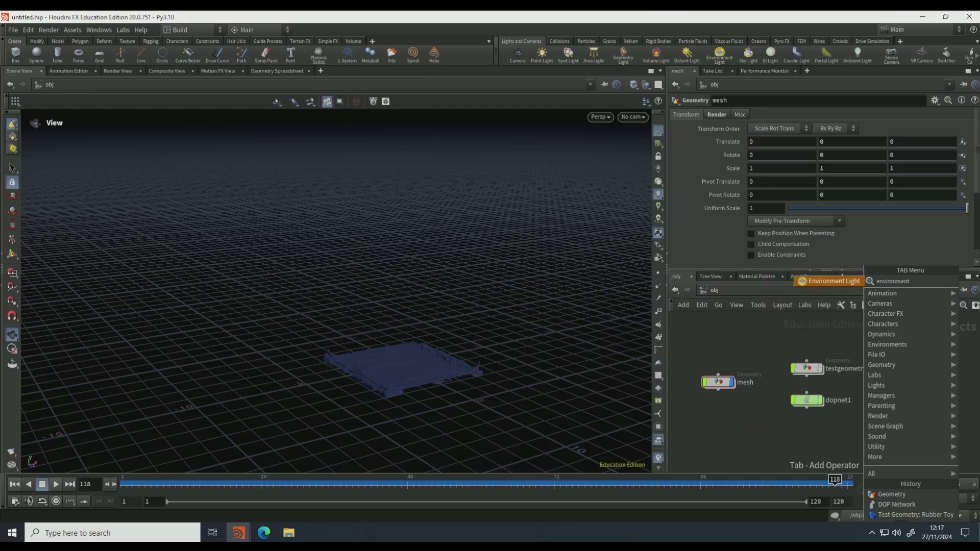
key("Return")
left_click(776, 444)
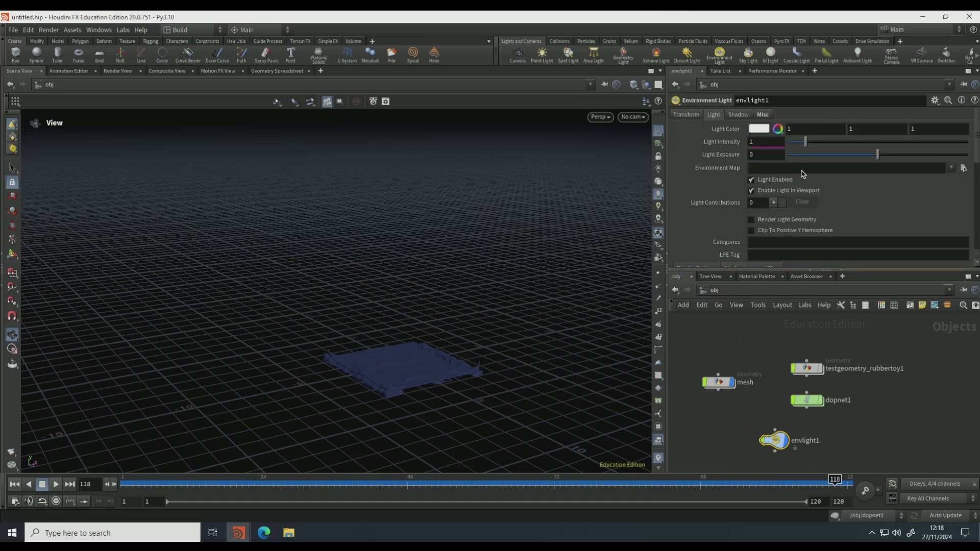
Set the light's Environment Map to small_harbour_sunset_4k.exr.
left_click(964, 168)
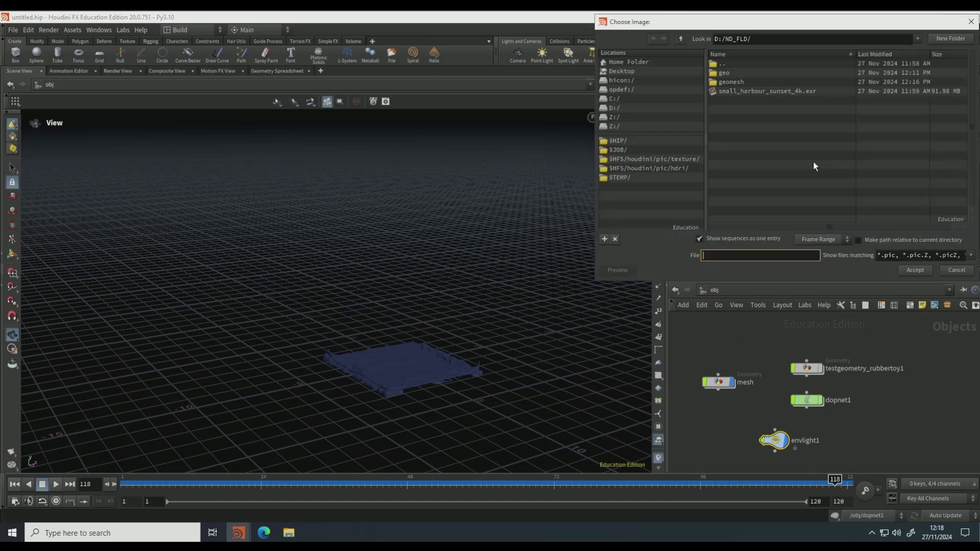
left_click(792, 92)
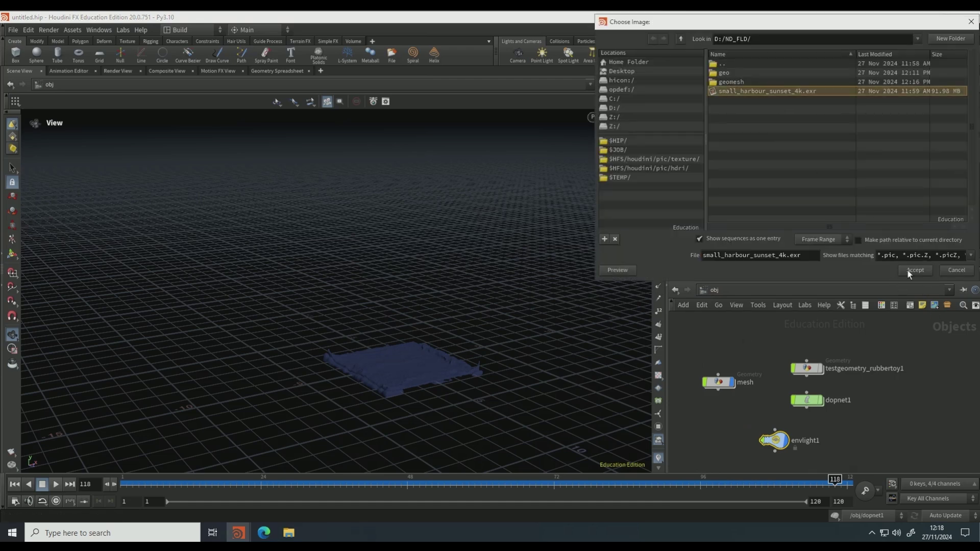
left_click(914, 271)
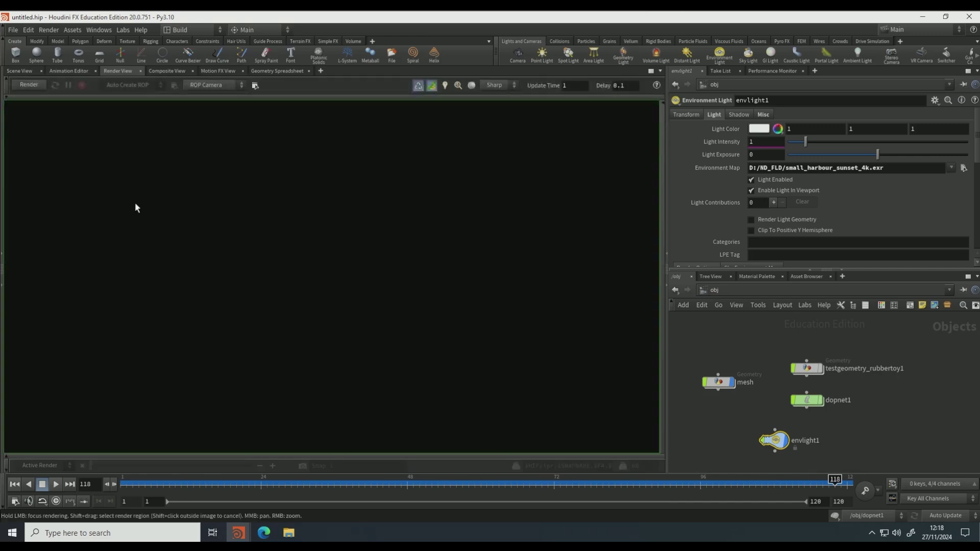
Start a Mantra IPR render in the Render View and switch the network to /out.
left_click(376, 480)
left_click(32, 84)
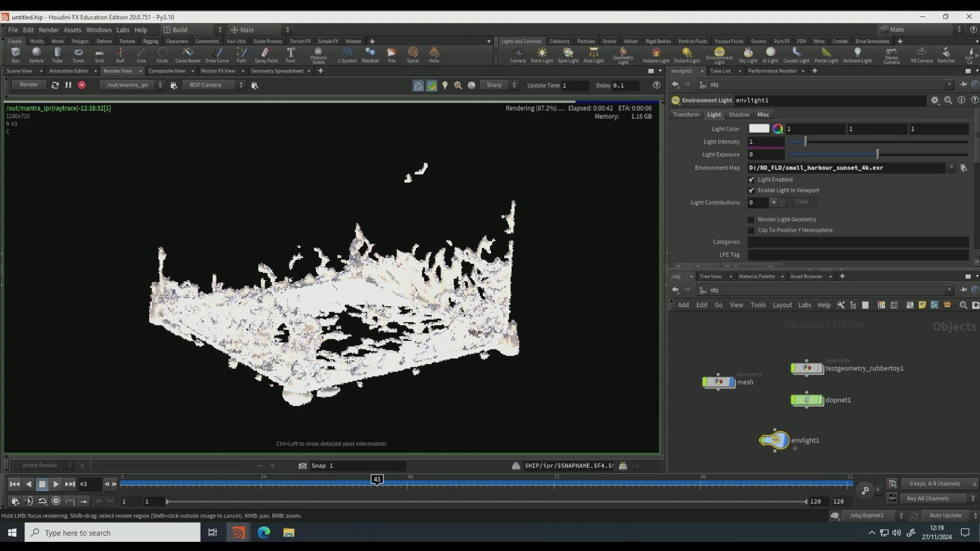
left_click(706, 289)
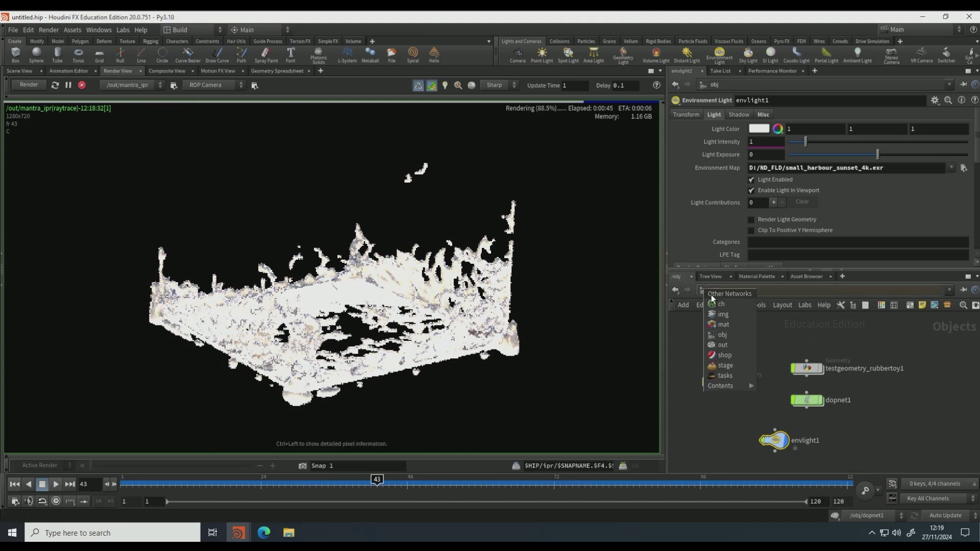
left_click(735, 346)
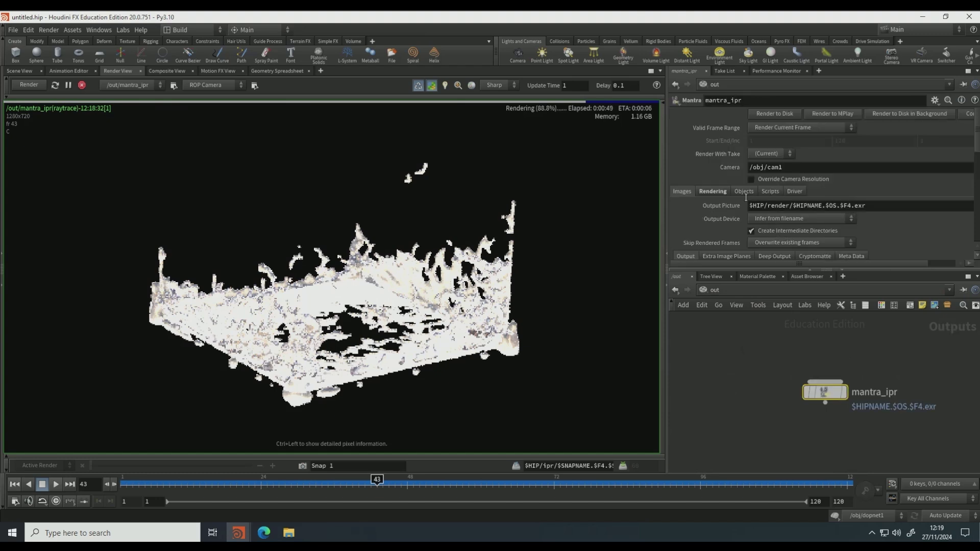
Override mantra_ipr's camera resolution with a user-specified 1920 x 1080.
left_click(755, 179)
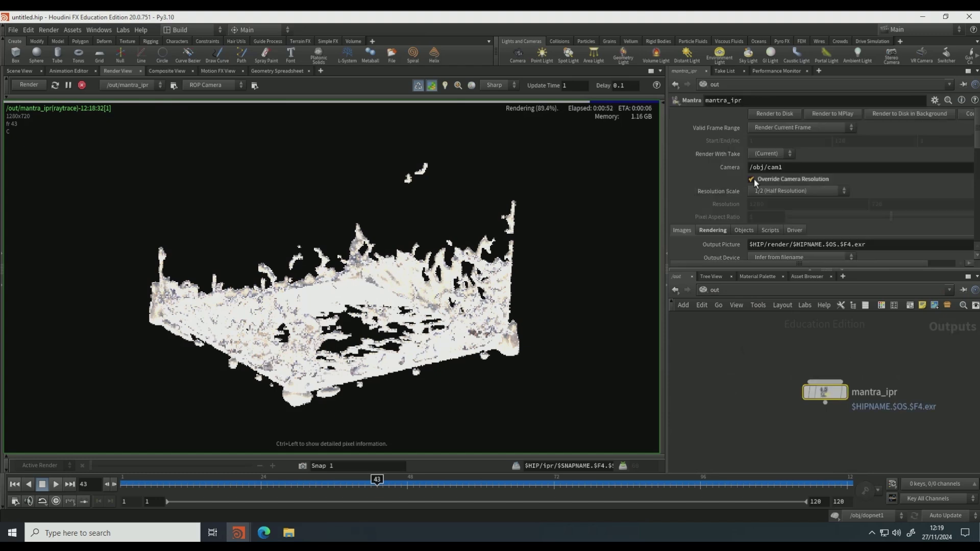
left_click(789, 192)
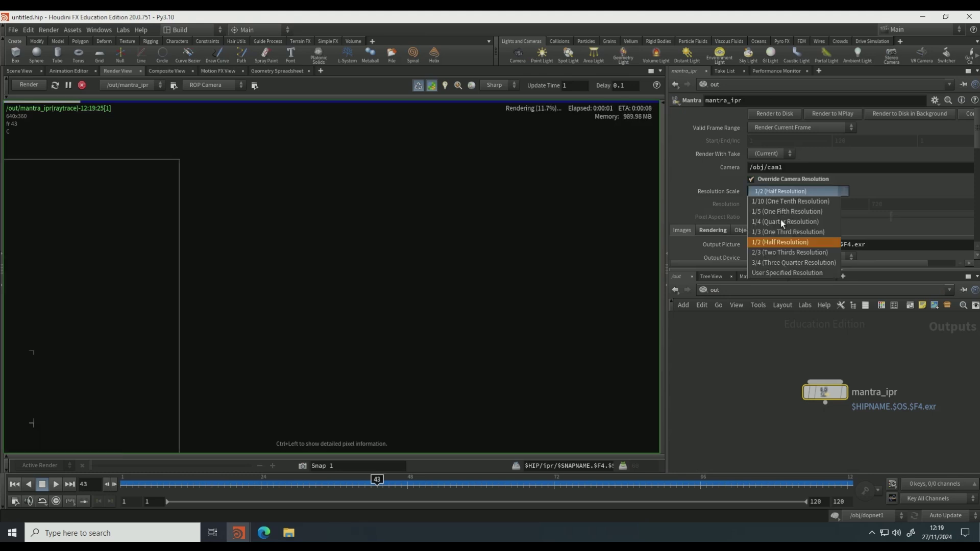
left_click(777, 207)
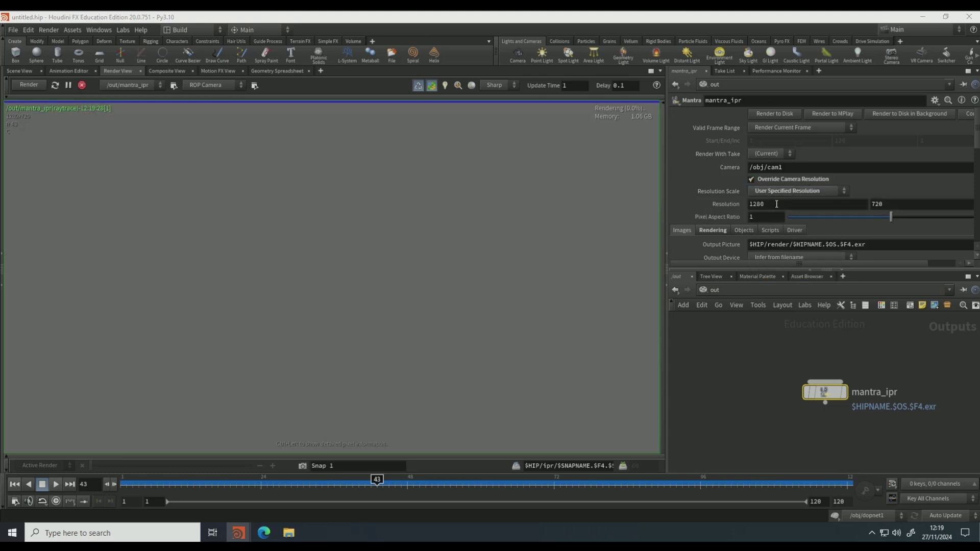
left_click(777, 204)
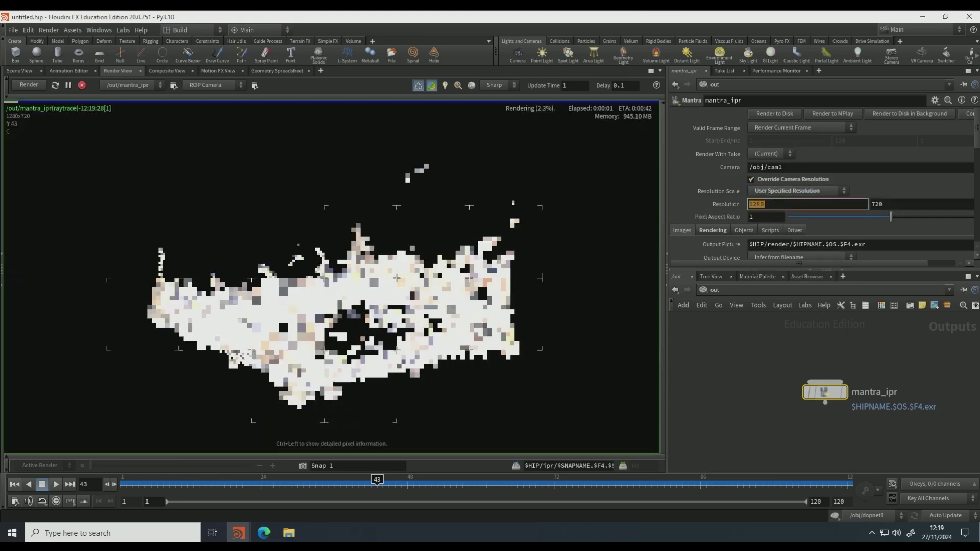
type("1920")
left_click(896, 204)
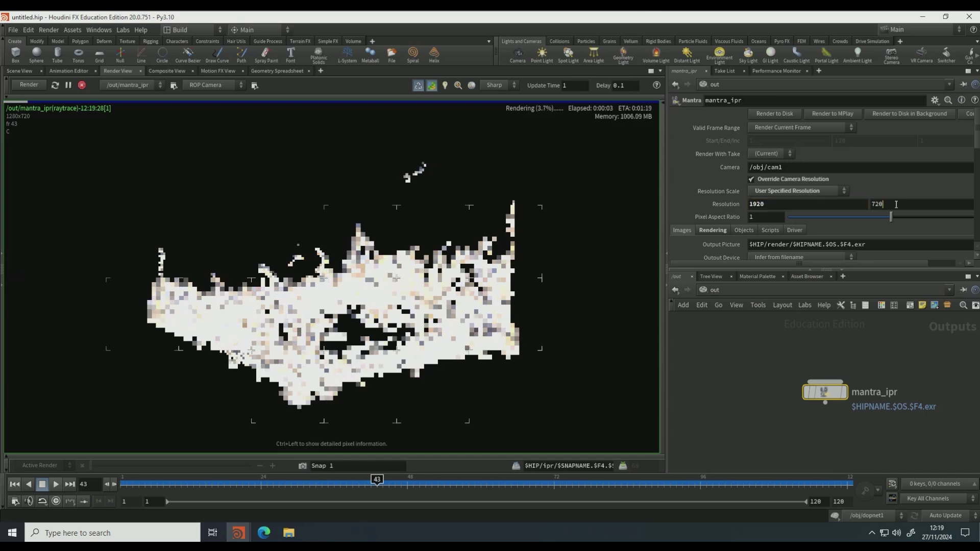
type("10")
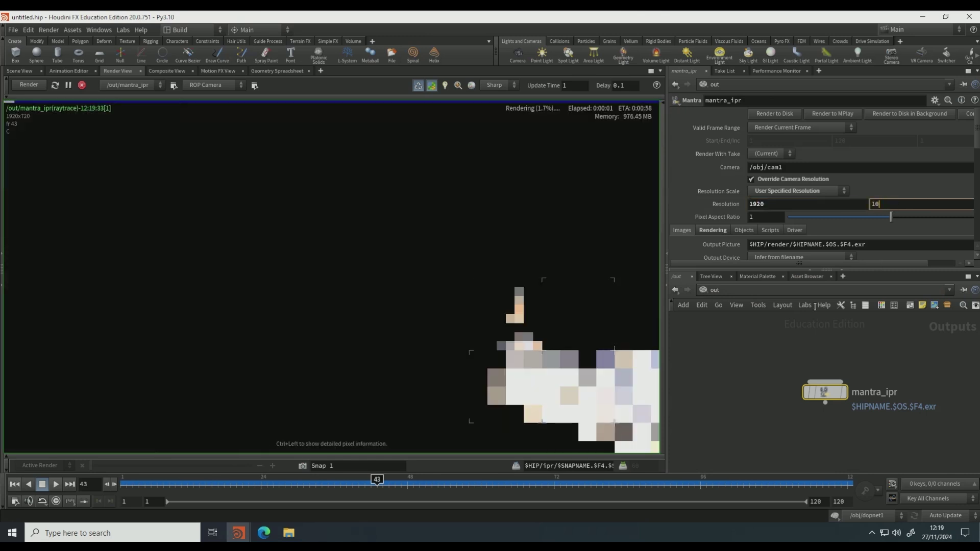
type("80")
key("Return")
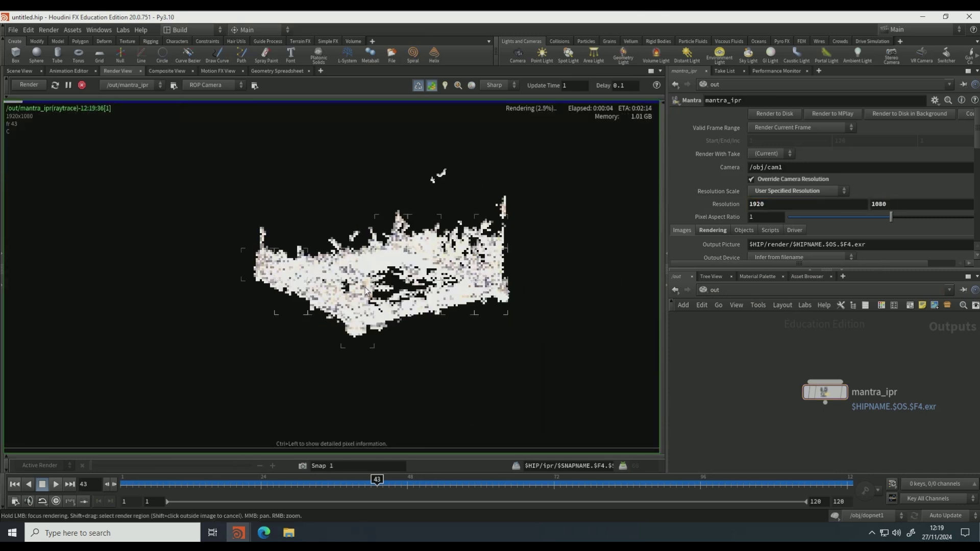
Scrub the timeline from frame 28 to frame 24 and view the splash re-rendering in Render View.
left_click(284, 485)
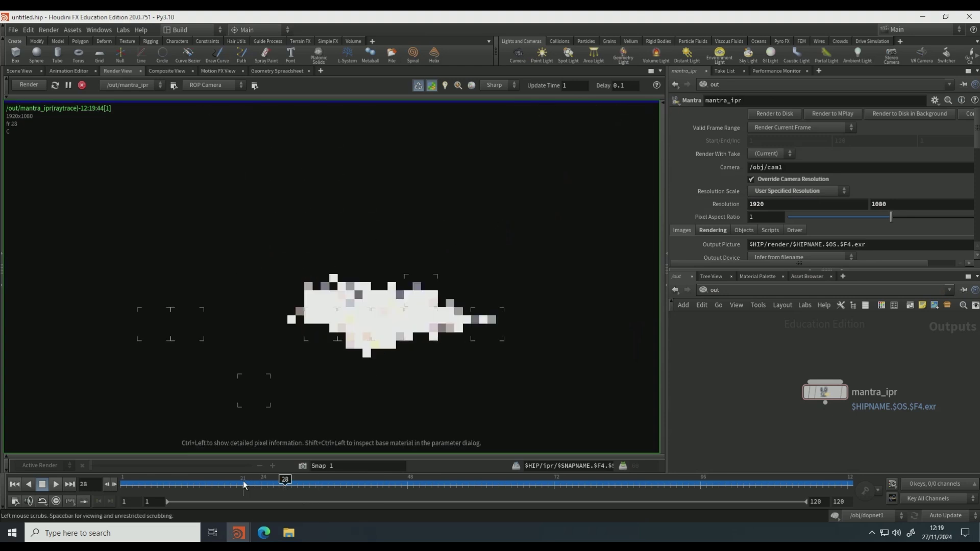
left_click(24, 71)
left_click(271, 485)
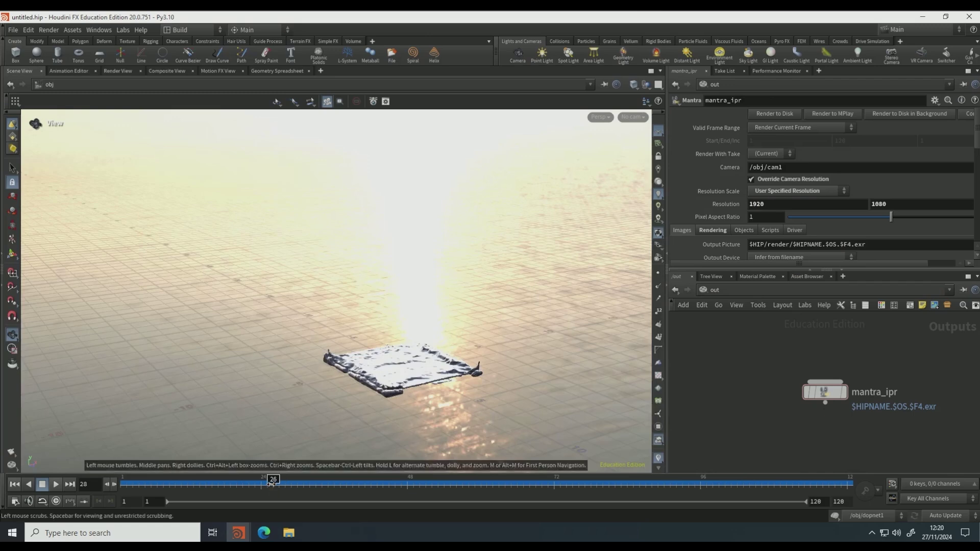
left_click_drag(271, 484, 261, 484)
left_click(117, 72)
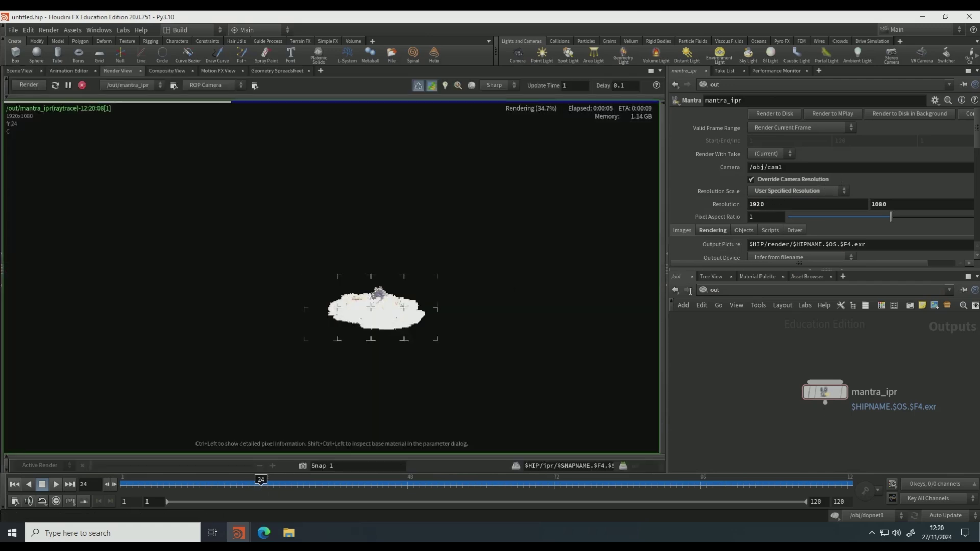
left_click(708, 295)
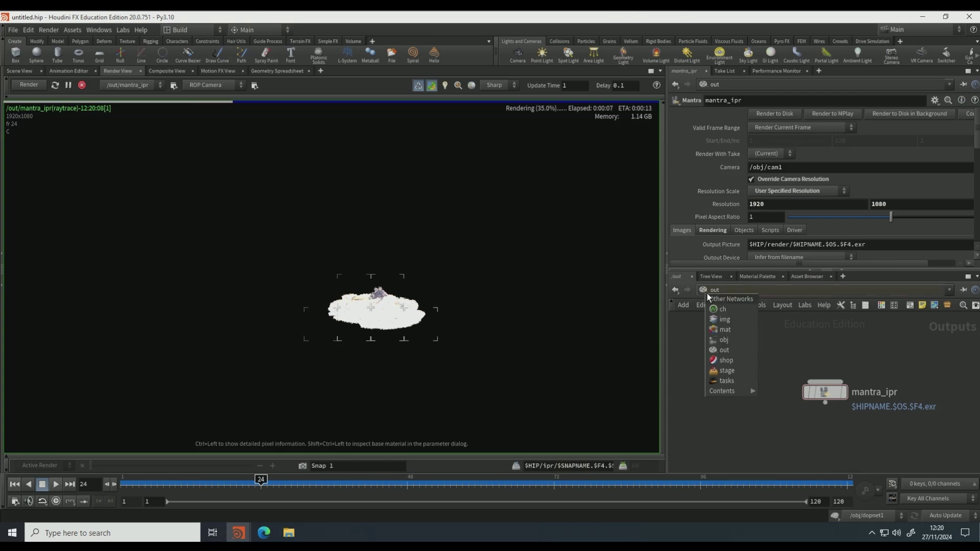
Go back to the /obj network and orbit the 3-D viewport slightly around the splash mesh.
left_click(739, 341)
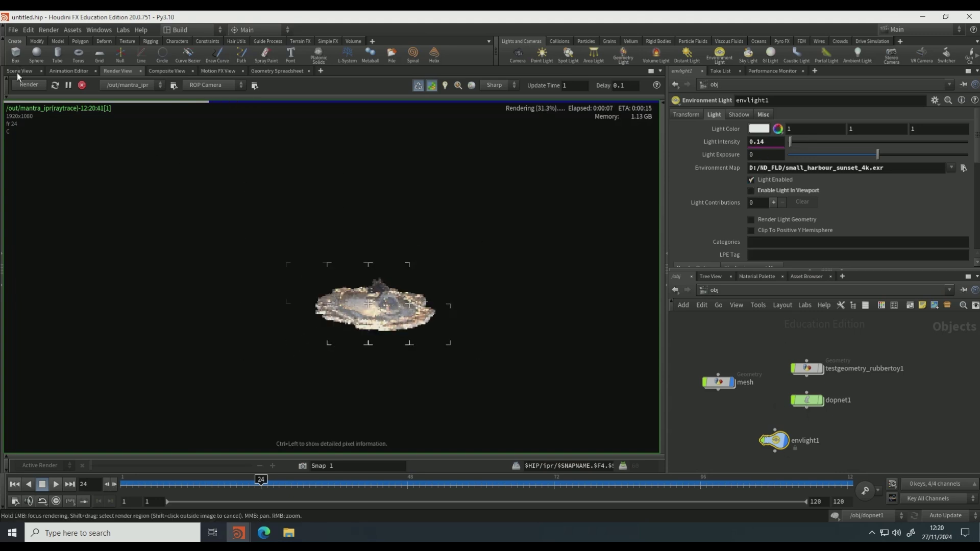
left_click(18, 71)
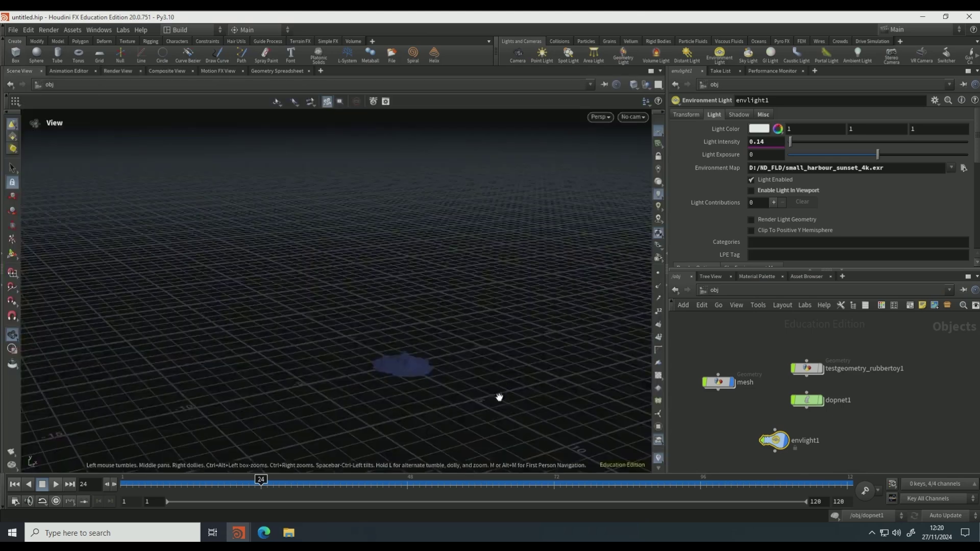
left_click_drag(445, 383, 416, 375)
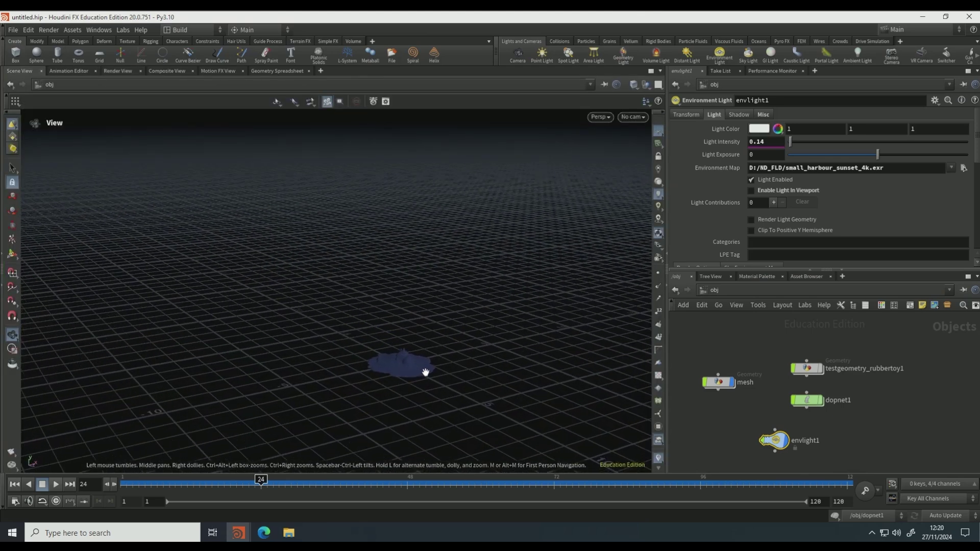
key("ctrl+Page_Up")
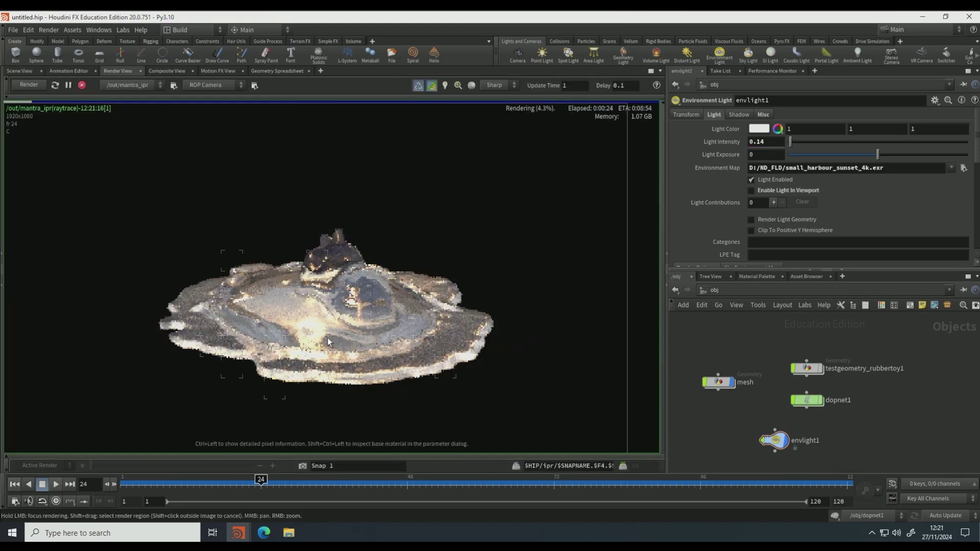